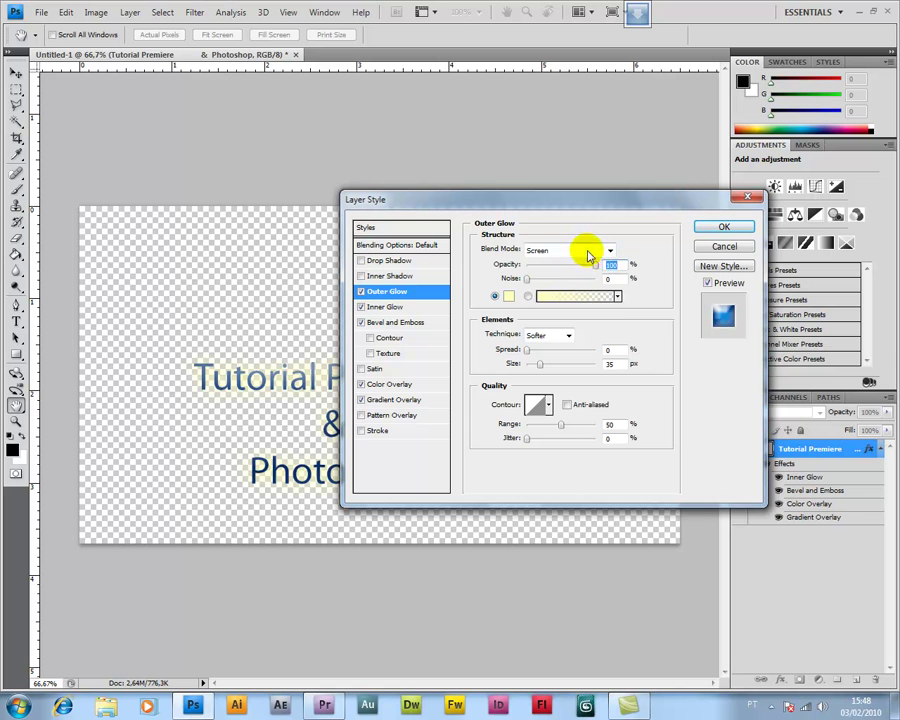
Set the outer glow's blend mode to Normal and load the Foreground to Transparent preset as its gradient
left_click(561, 262)
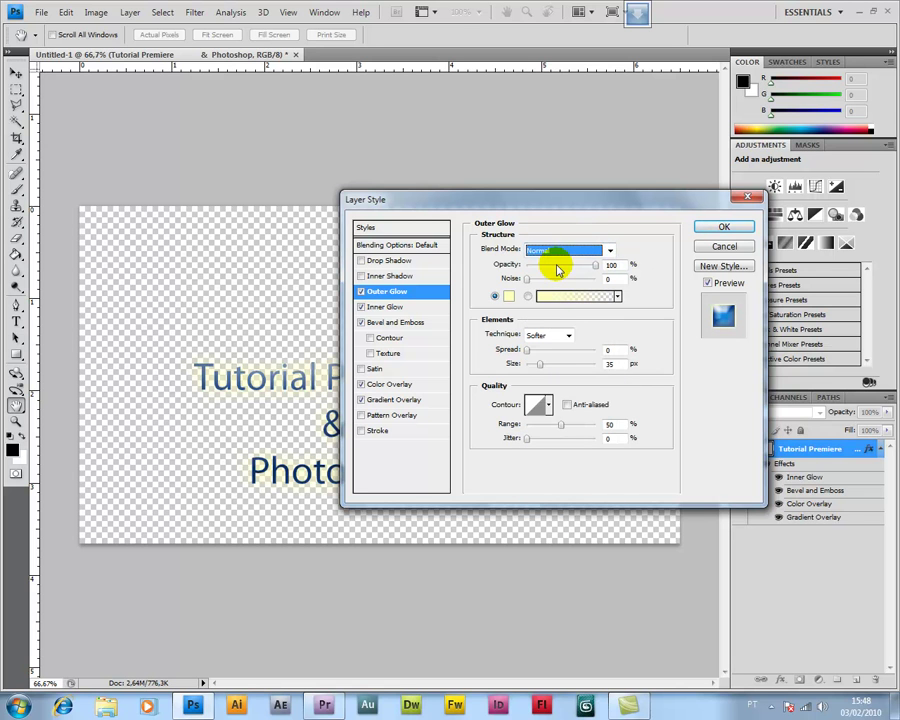
left_click(567, 295)
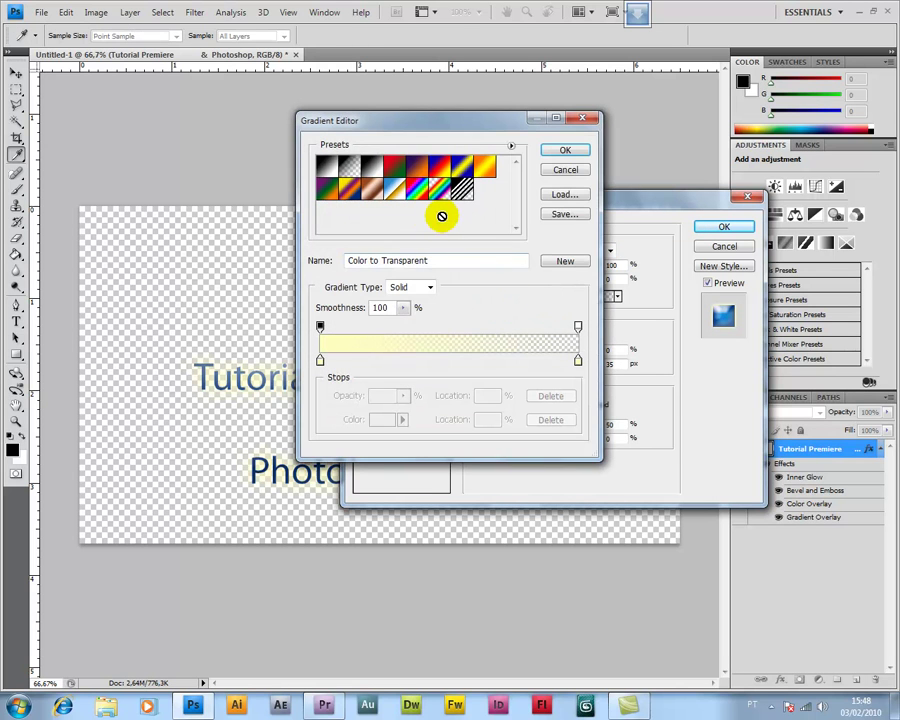
double_click(347, 166)
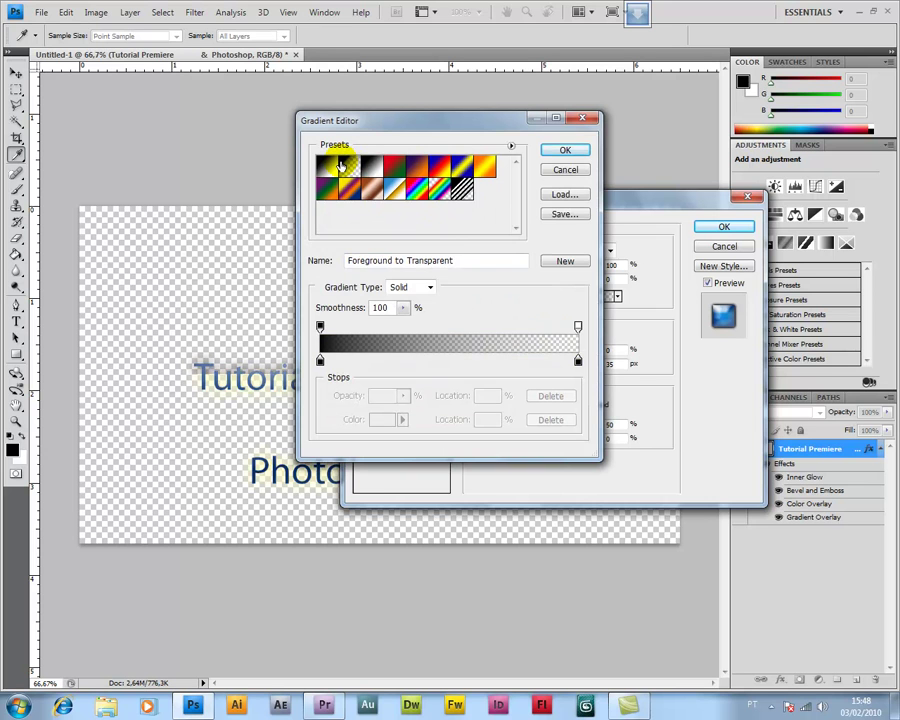
left_click(590, 242)
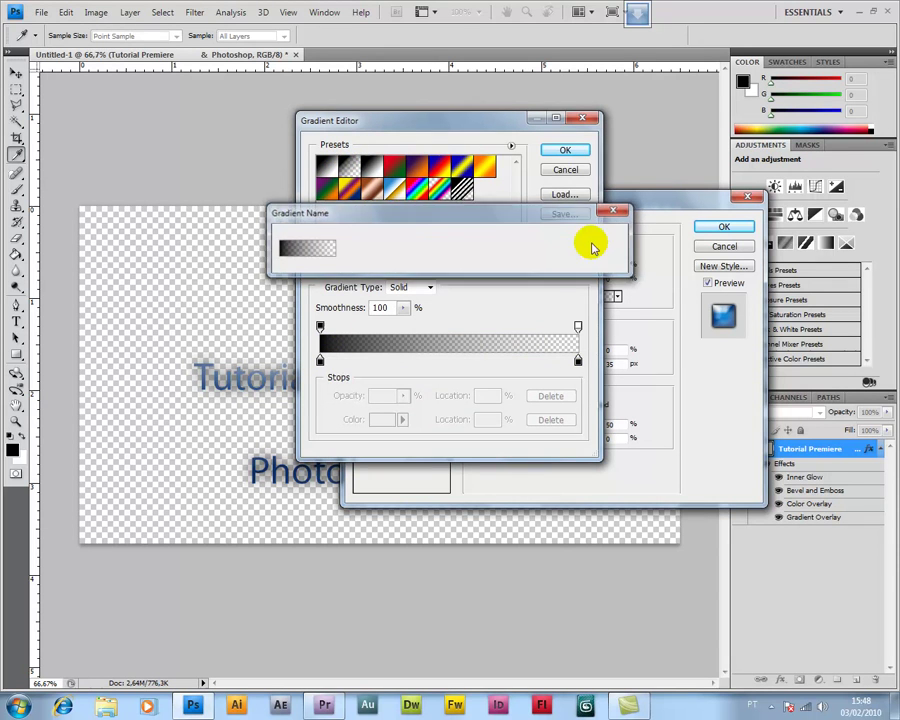
Change the glow gradient's starting color stop to bright blue 0096ff and apply the gradient
left_click(320, 361)
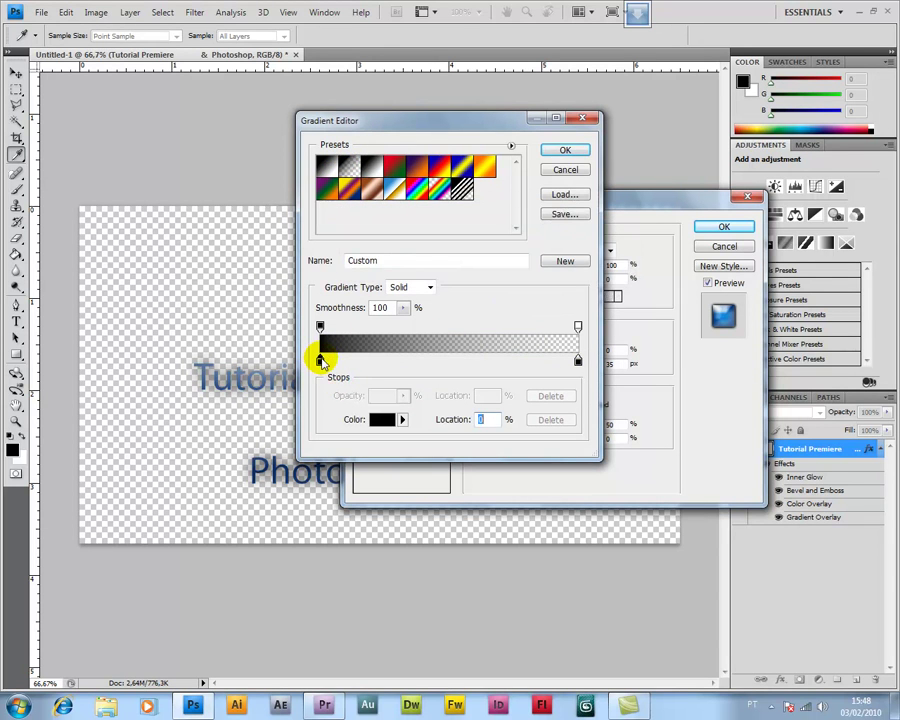
double_click(320, 361)
left_click_drag(517, 483, 499, 515)
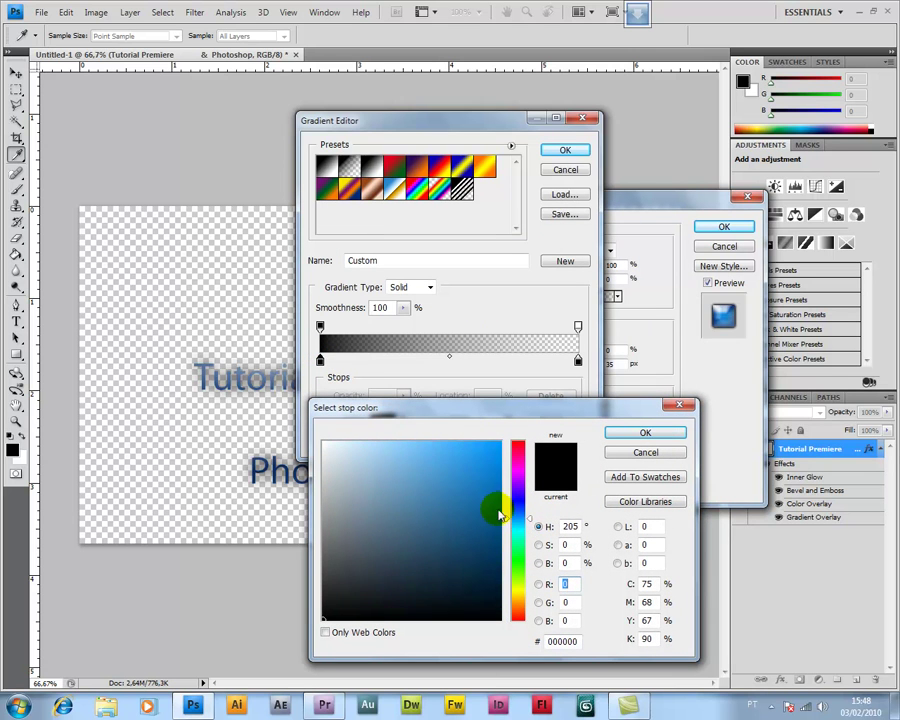
left_click_drag(502, 468, 555, 418)
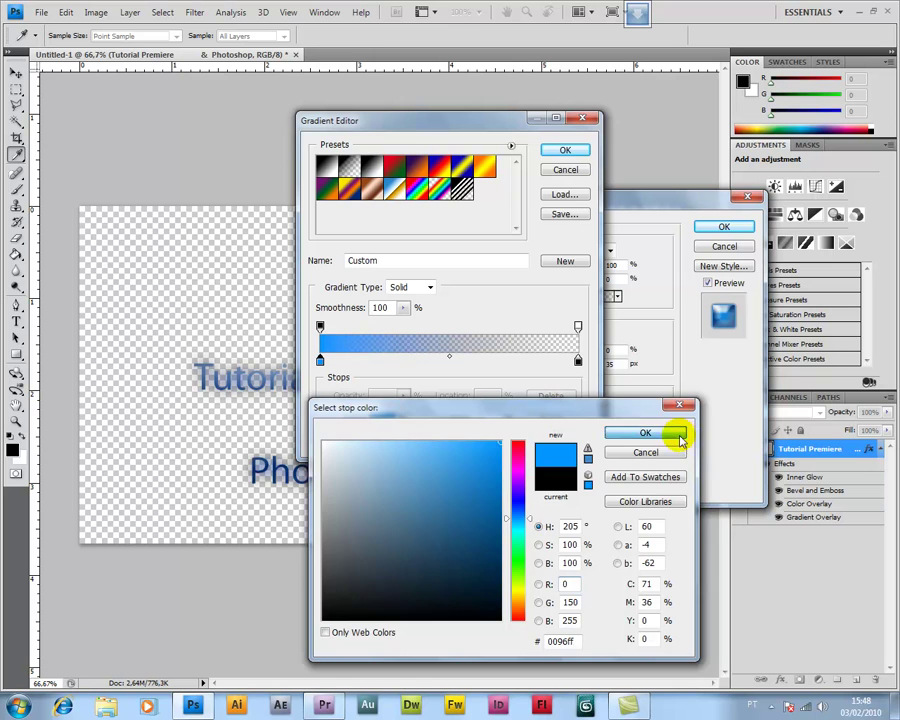
left_click(679, 440)
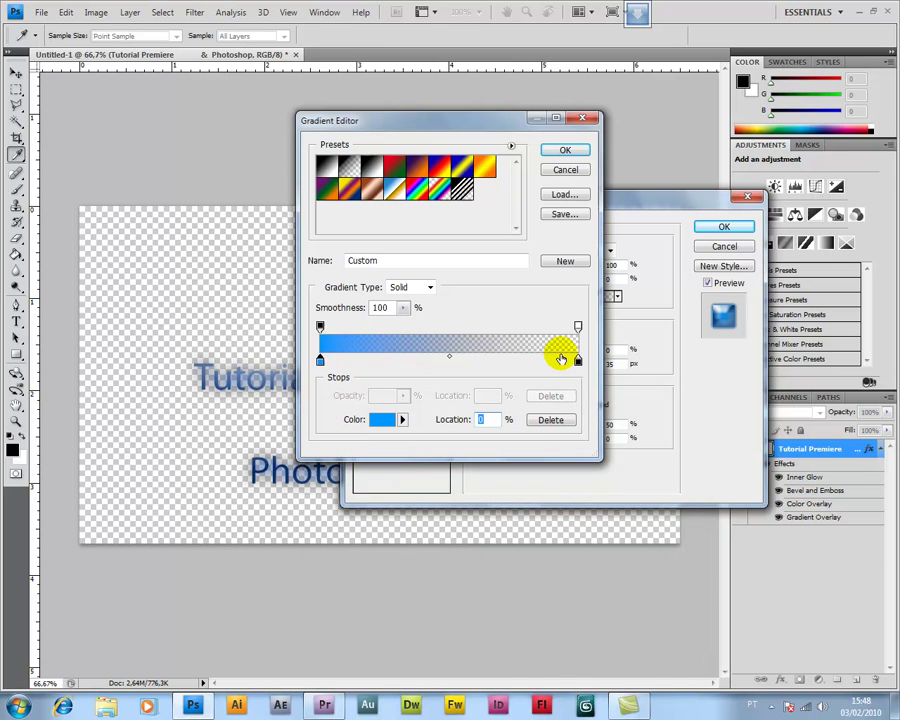
left_click(566, 150)
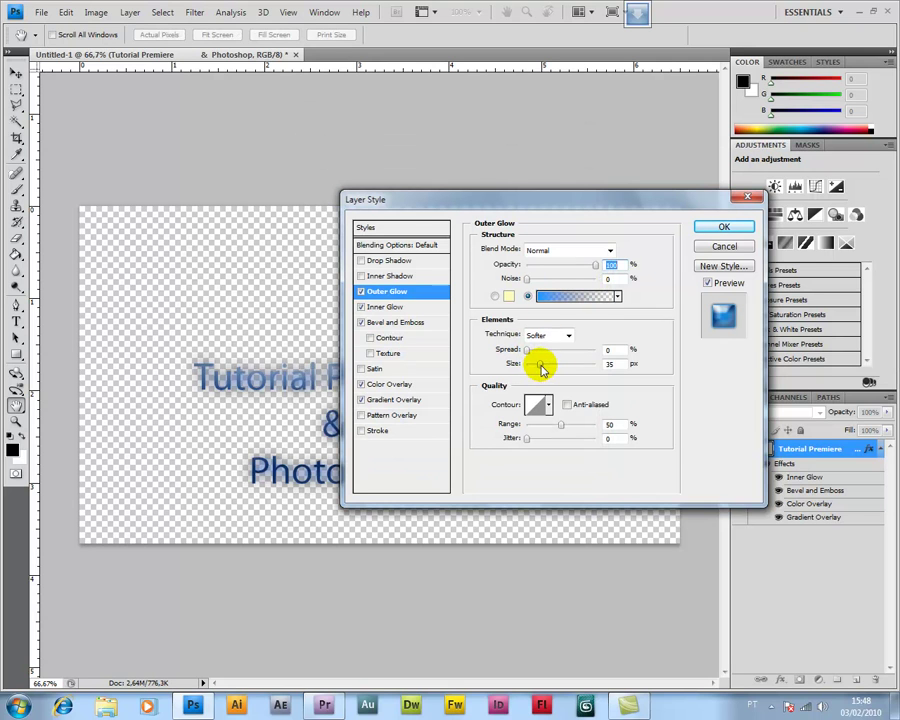
Set the outer glow's size to 12 px and its spread to 18%
left_click_drag(557, 367, 512, 368)
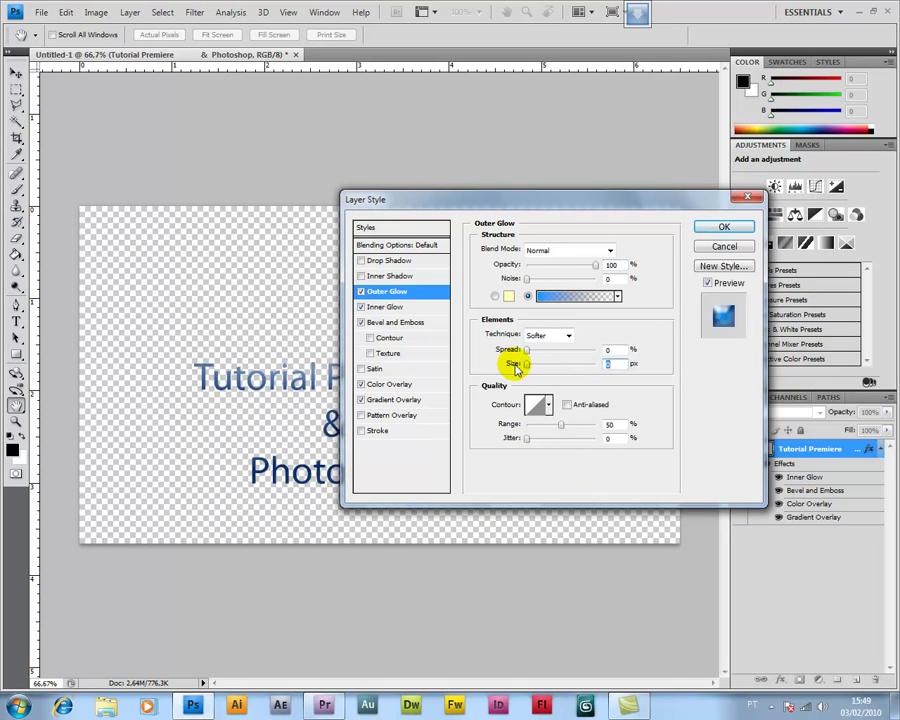
type("12")
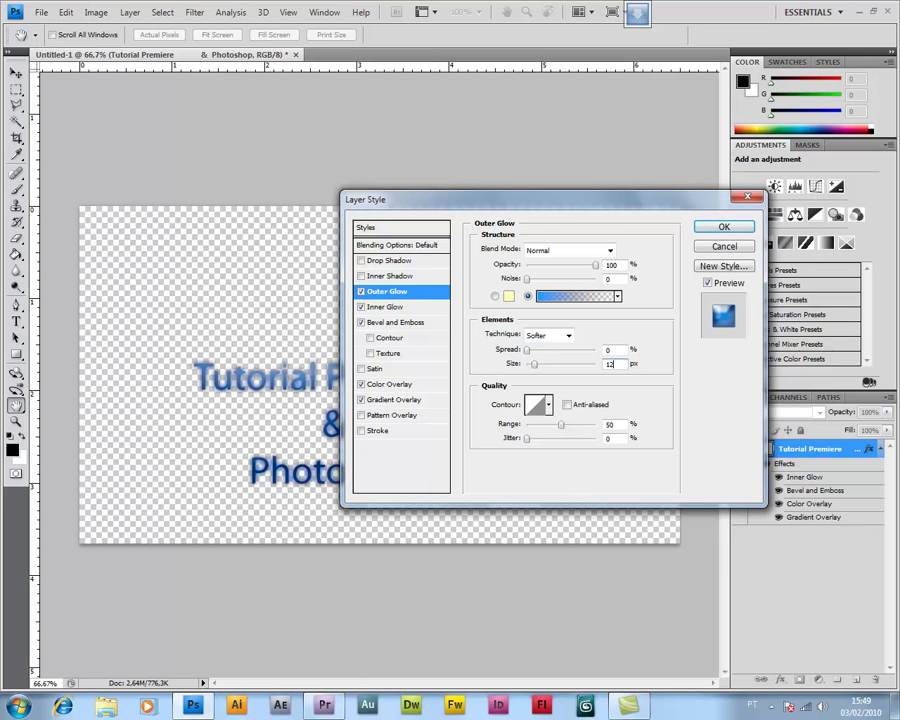
left_click(530, 362)
left_click_drag(528, 350, 540, 349)
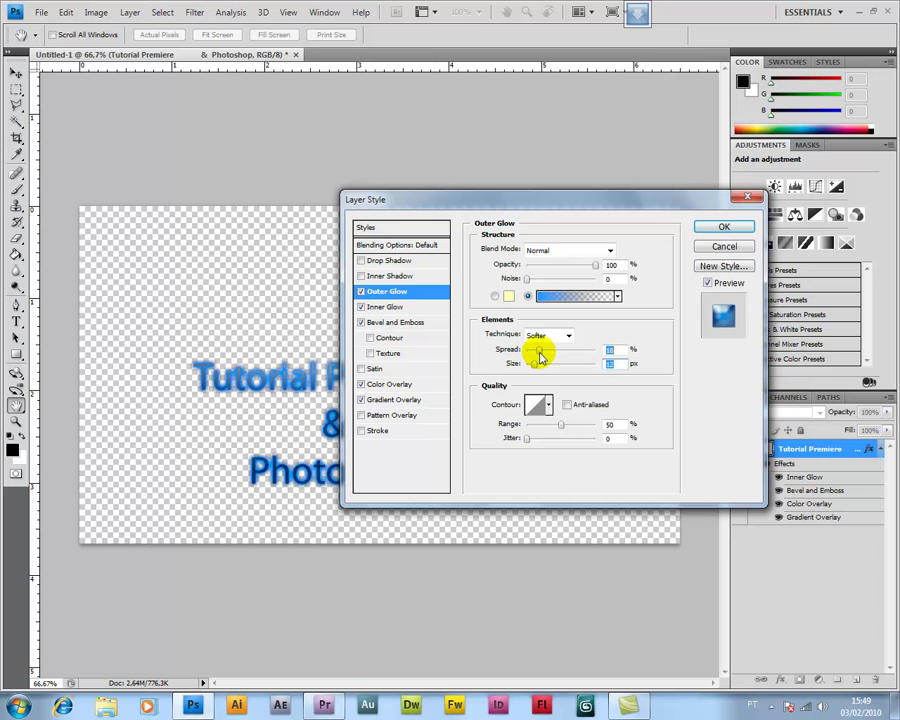
Try the Precise technique for the outer glow and set its range to 16%
left_click(540, 336)
left_click(538, 362)
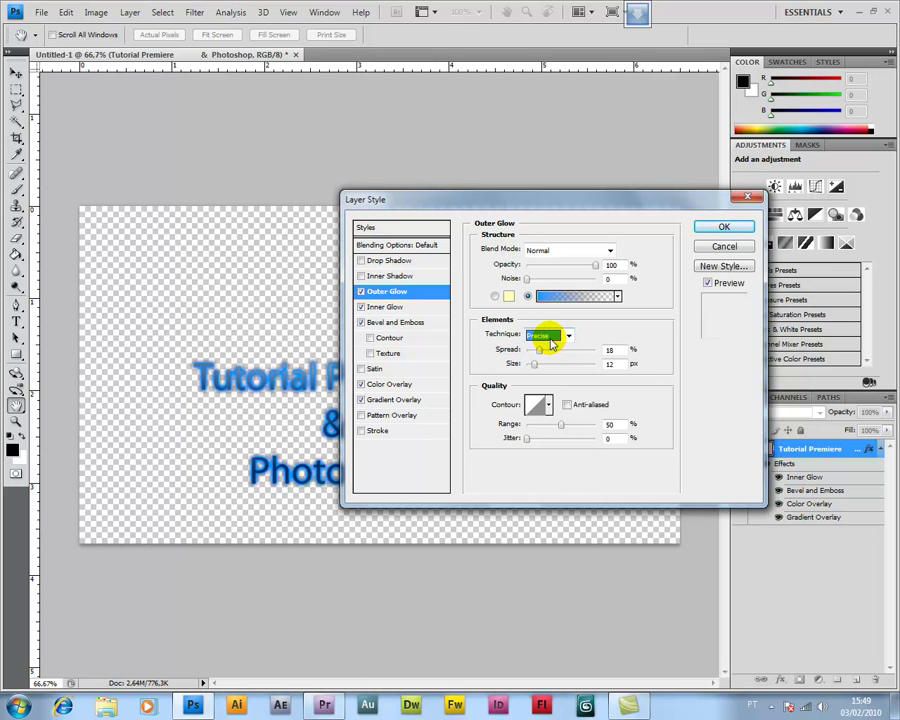
left_click_drag(563, 428, 538, 428)
Shape a custom outer glow contour with a lowered upper point and a raised point at 25% input, 38% output
left_click(538, 404)
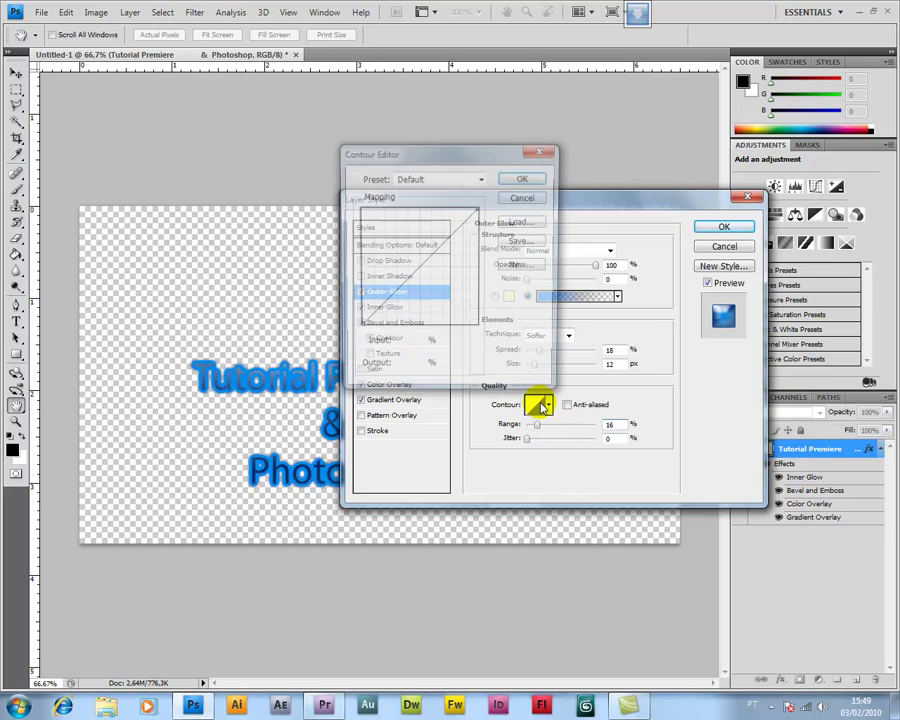
left_click(447, 243)
left_click_drag(447, 243, 455, 270)
left_click_drag(408, 328, 388, 281)
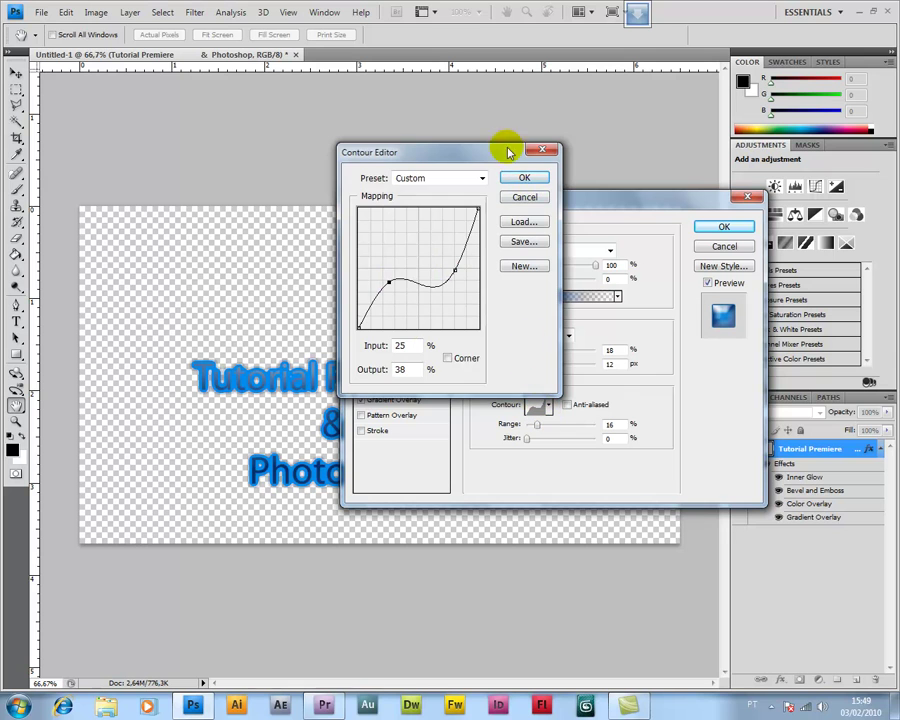
left_click(525, 180)
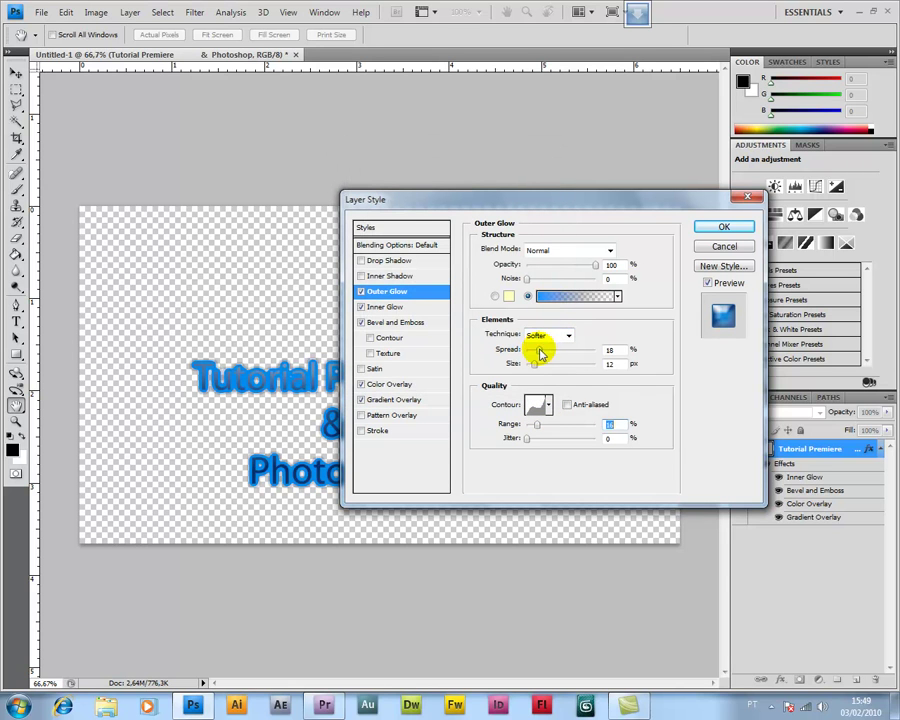
Set the outer glow's spread to 0% and its blend mode to Overlay
left_click_drag(535, 352, 505, 355)
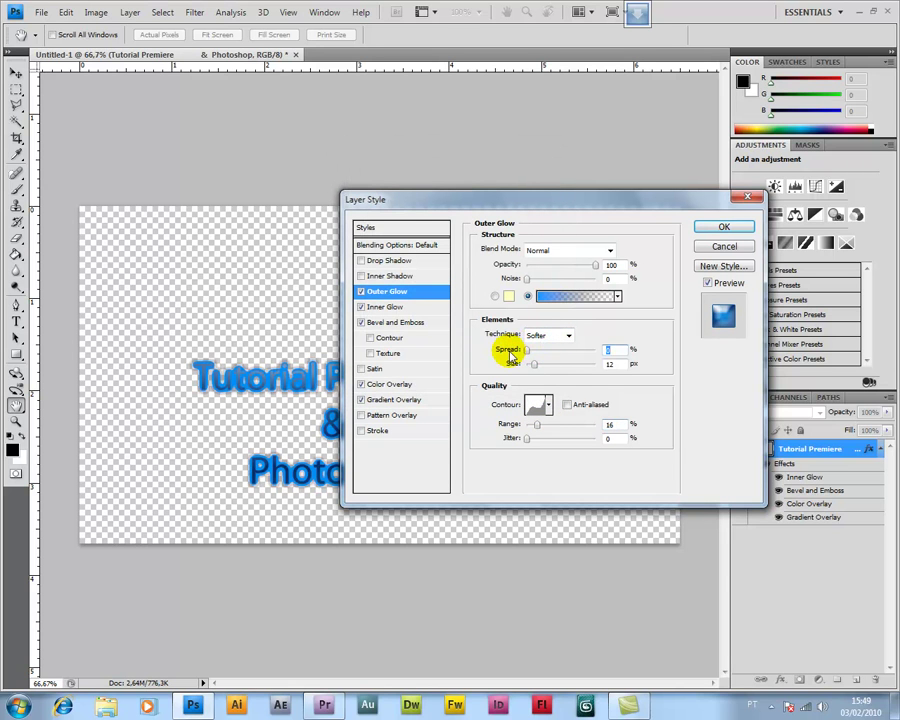
left_click(555, 250)
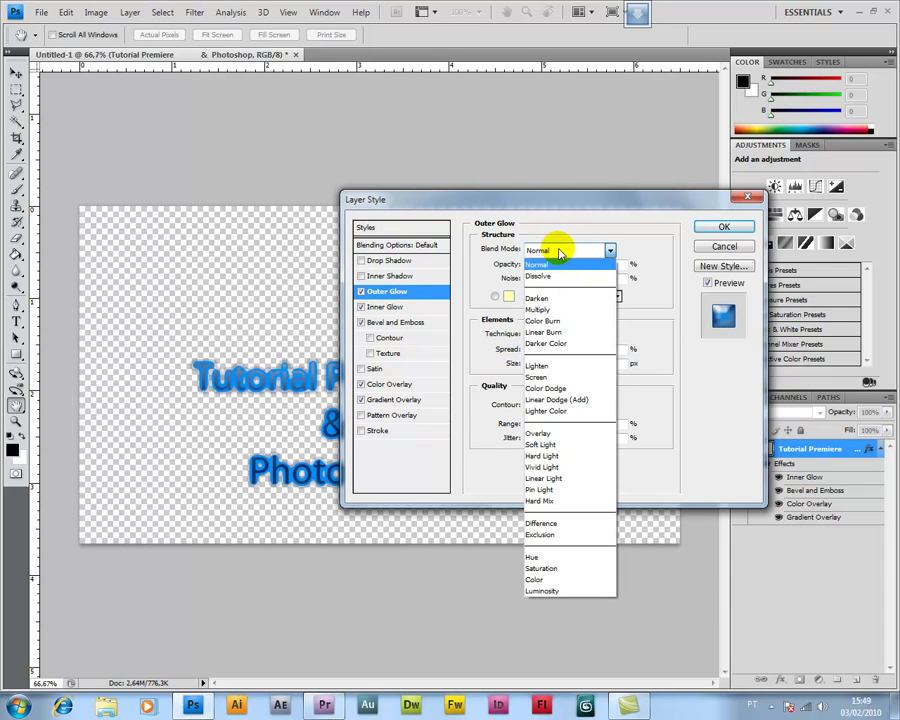
left_click(560, 376)
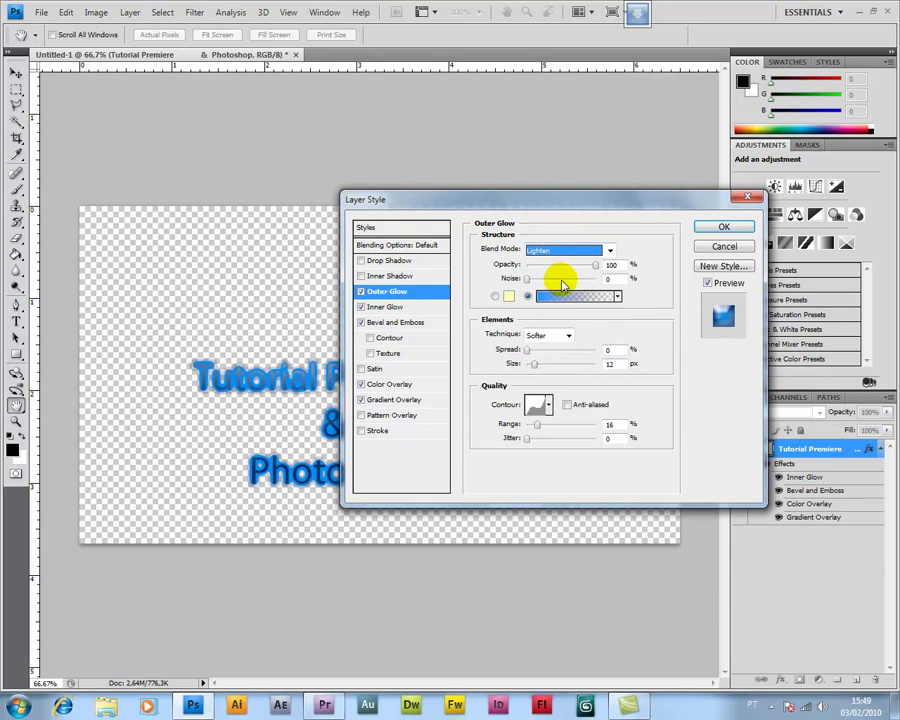
scroll(567, 260, "down", 4)
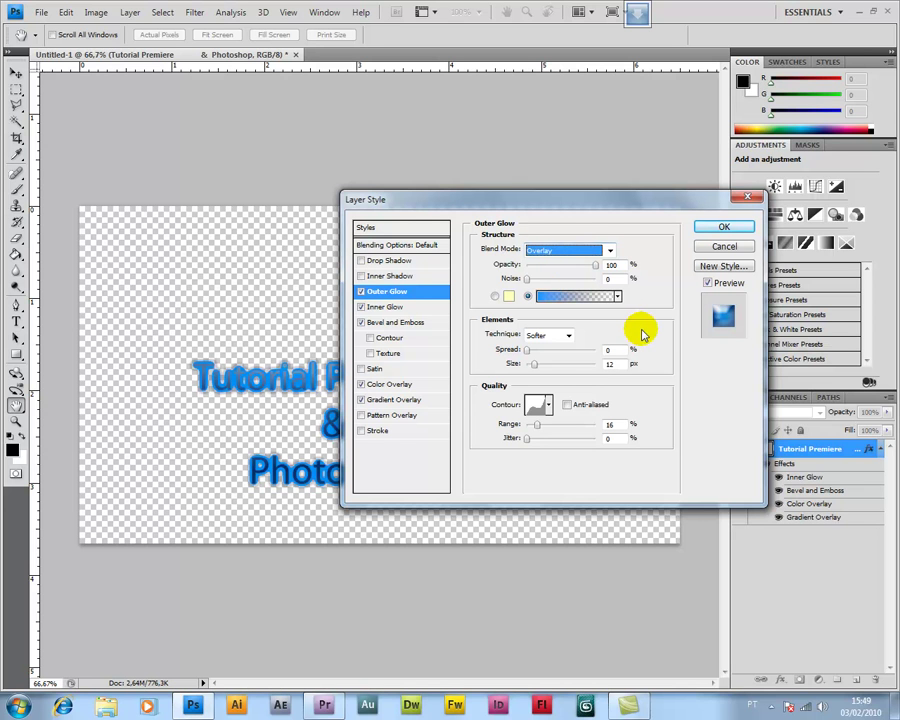
Set the outer glow's size to 8 px and its range to 32%
left_click(612, 349)
left_click(565, 297)
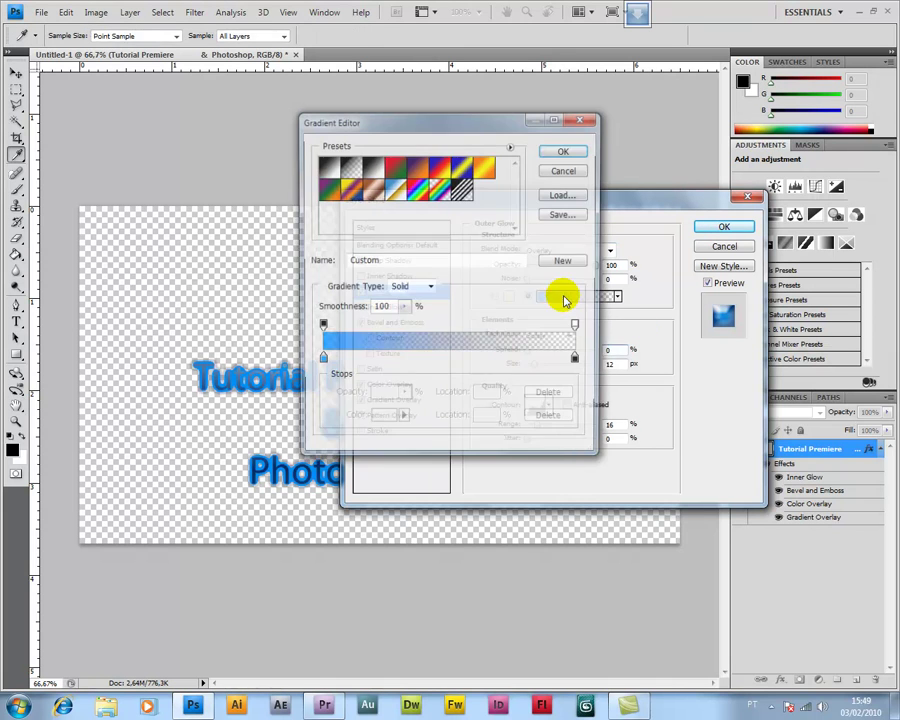
left_click(568, 151)
key("Tab")
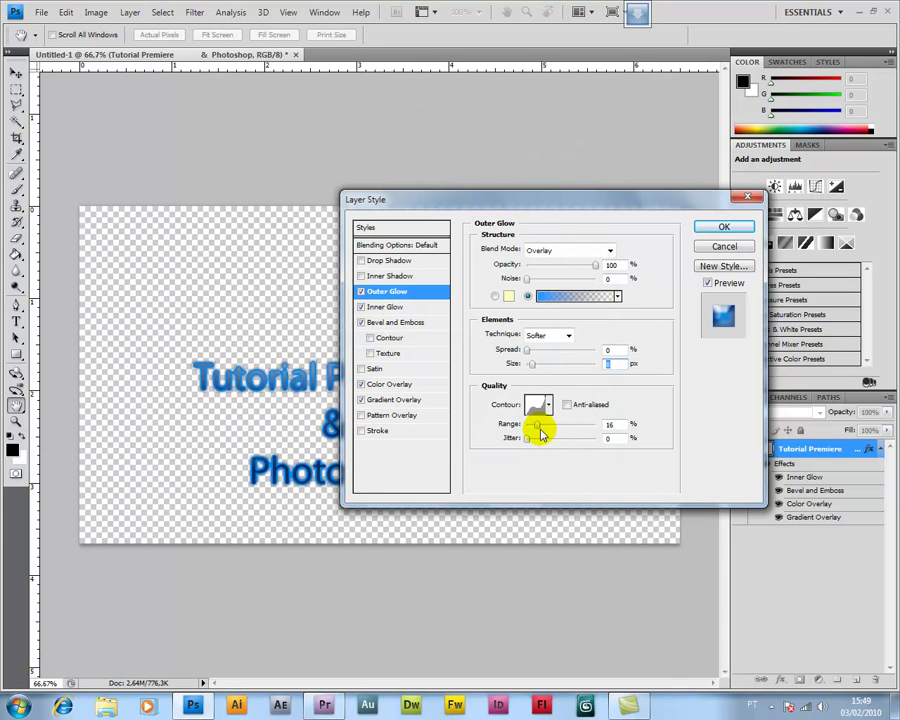
mouse_move(538, 428)
left_mouse_down()
mouse_move(562, 428)
mouse_move(548, 426)
left_mouse_up()
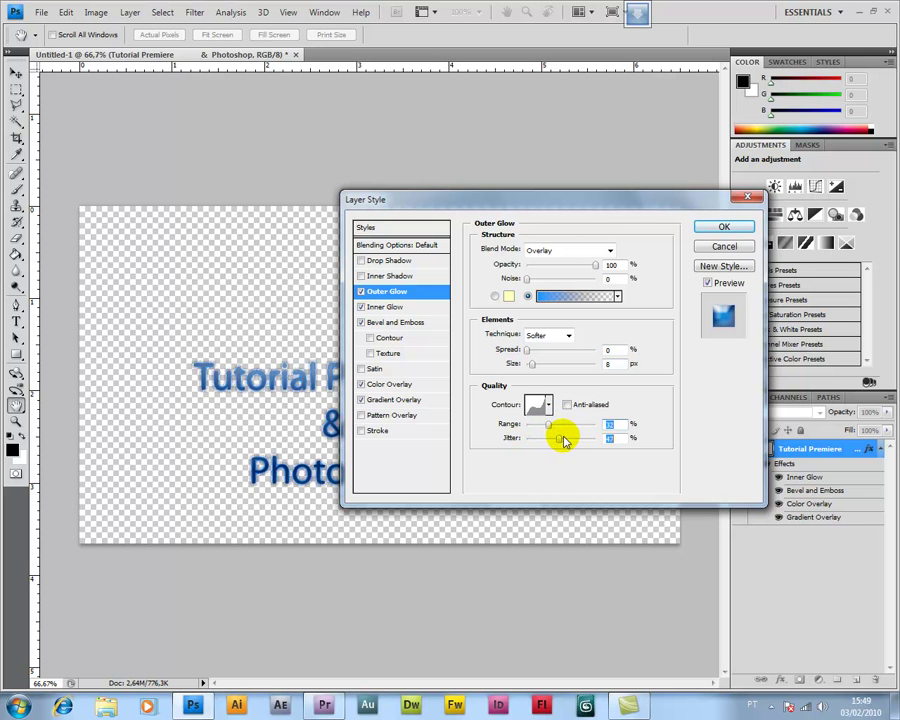
Set the outer glow's jitter to 0%, toggle its contour anti-aliasing, and apply the layer style
left_click_drag(577, 441, 450, 433)
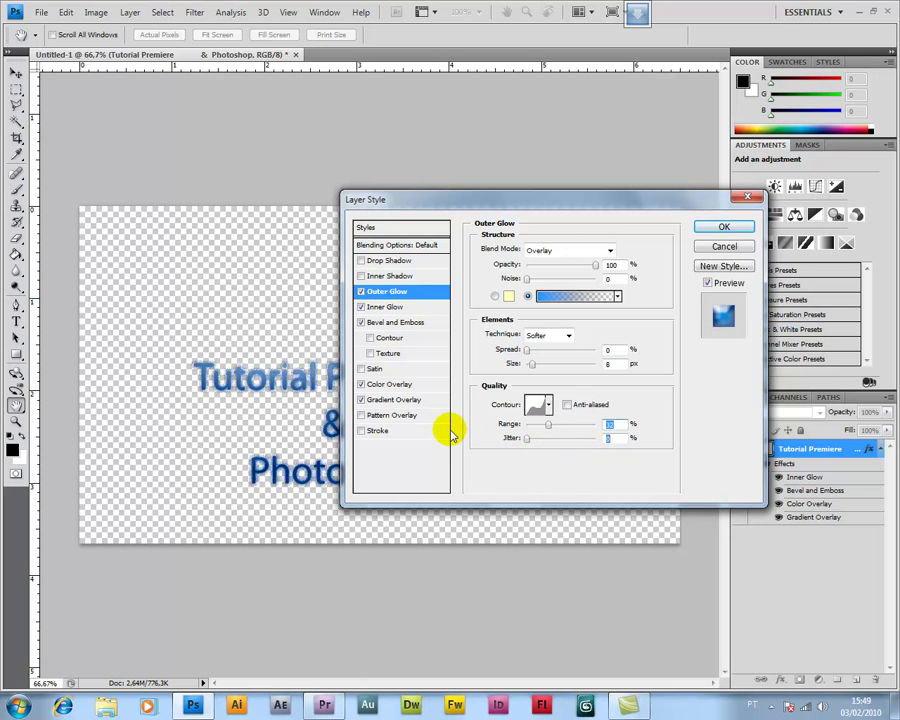
left_click(566, 405)
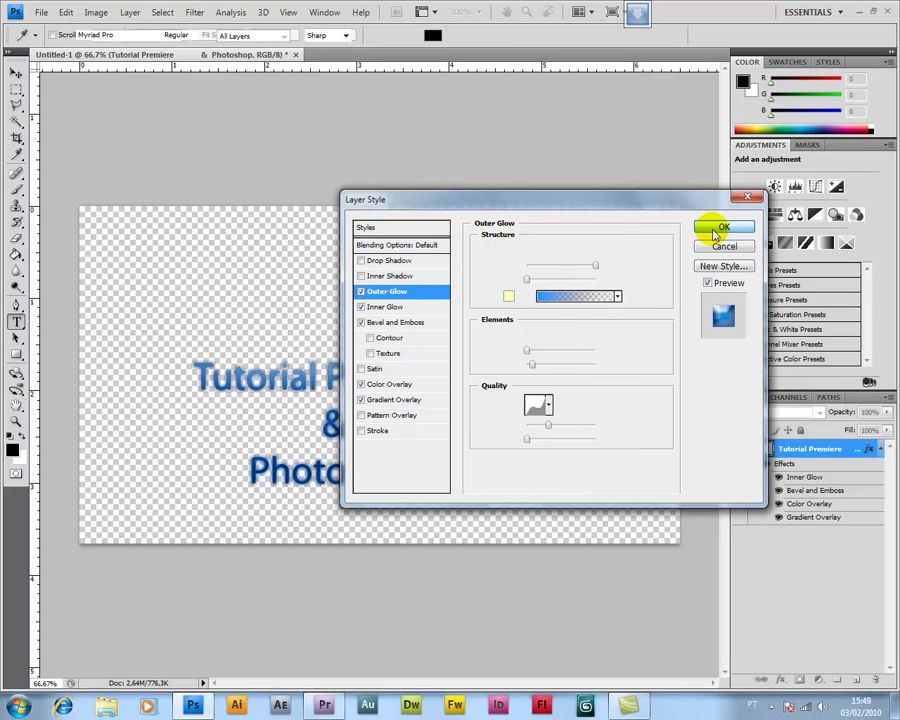
left_click(718, 229)
Save the document to the desktop as the Photoshop file Untitled-1 with maximized compatibility
key("ctrl+s")
left_click(248, 210)
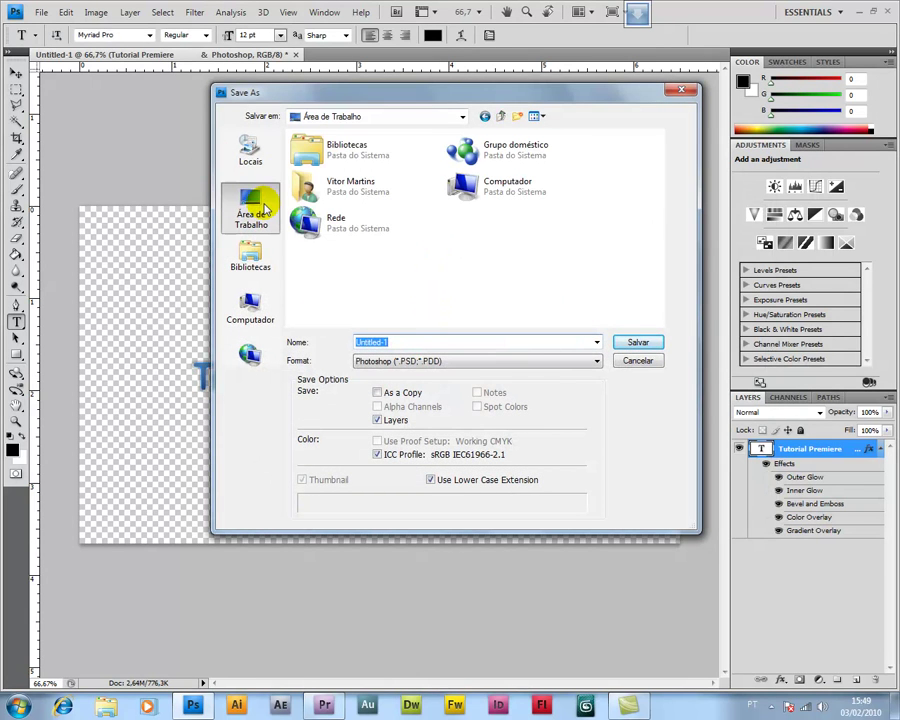
left_click(640, 344)
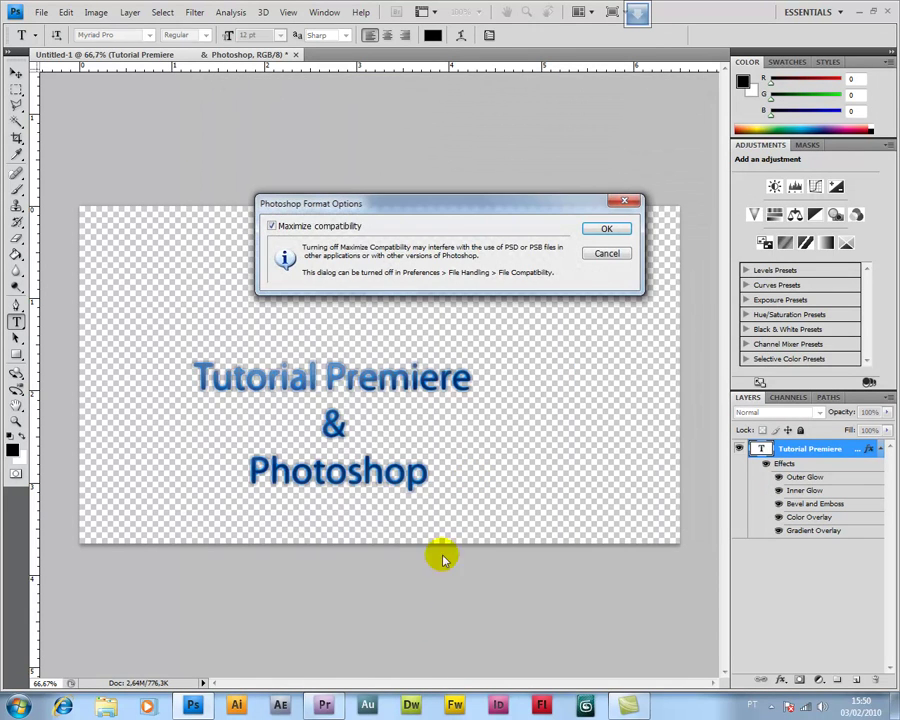
left_click(616, 232)
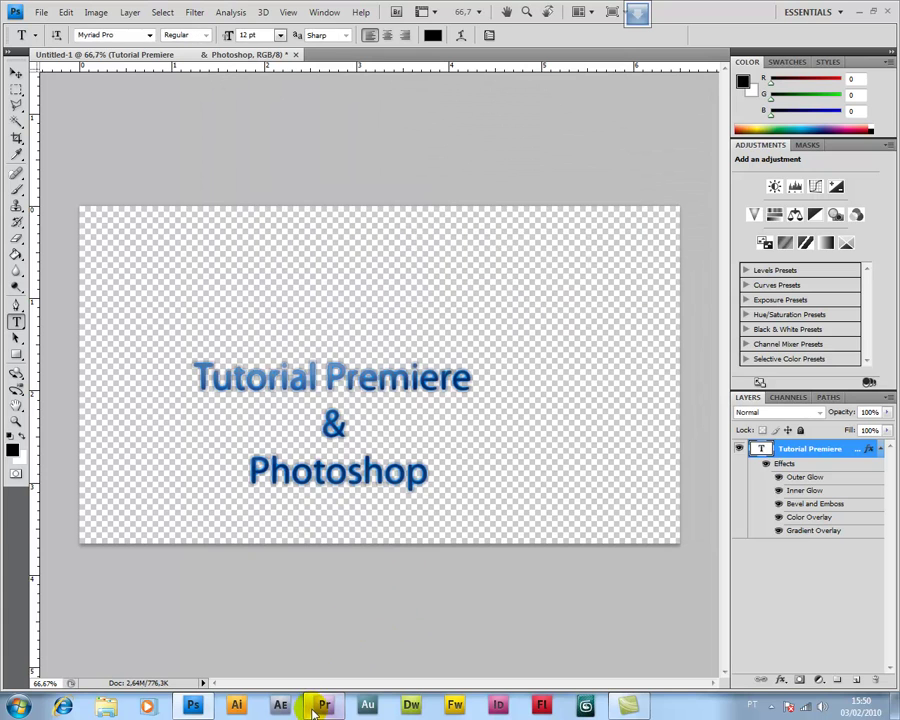
Switch to Premiere Pro and import Untitled-1.psd from the desktop with the Merge All Layers option
left_click(322, 705)
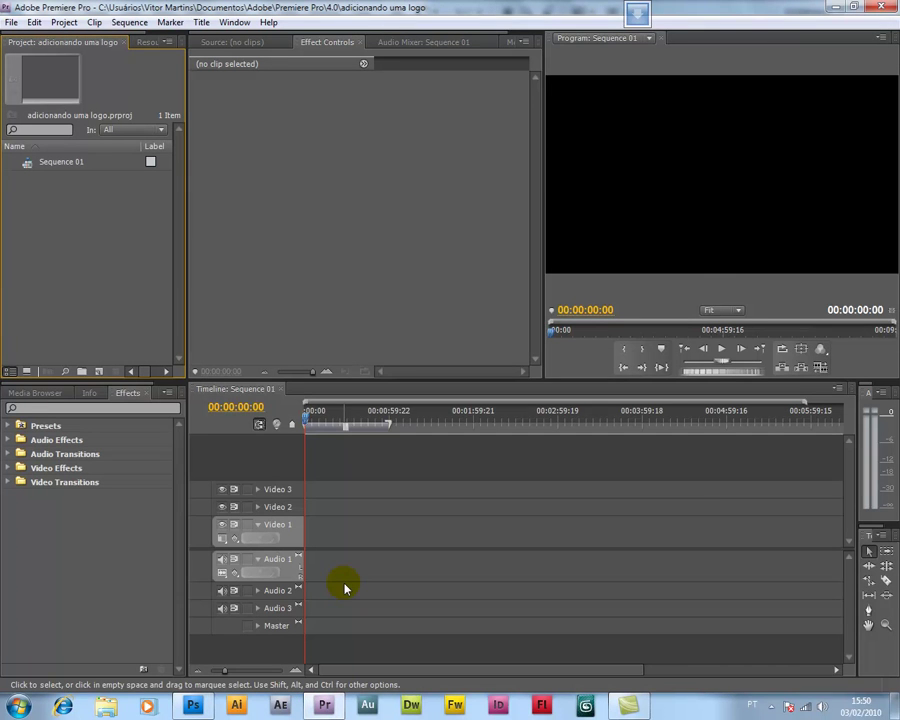
key("ctrl+i")
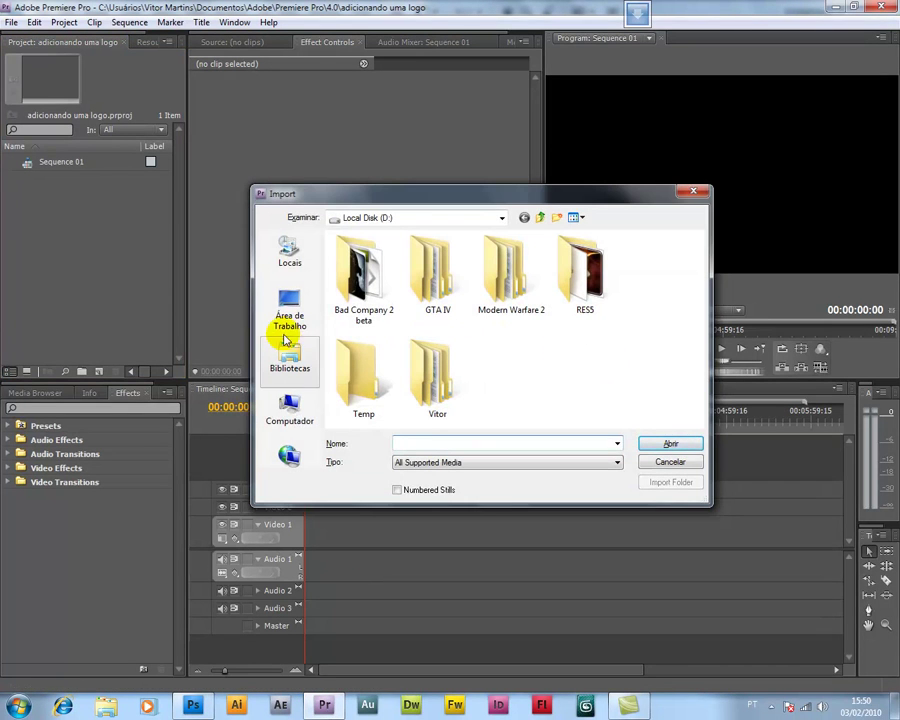
left_click(290, 312)
double_click(536, 325)
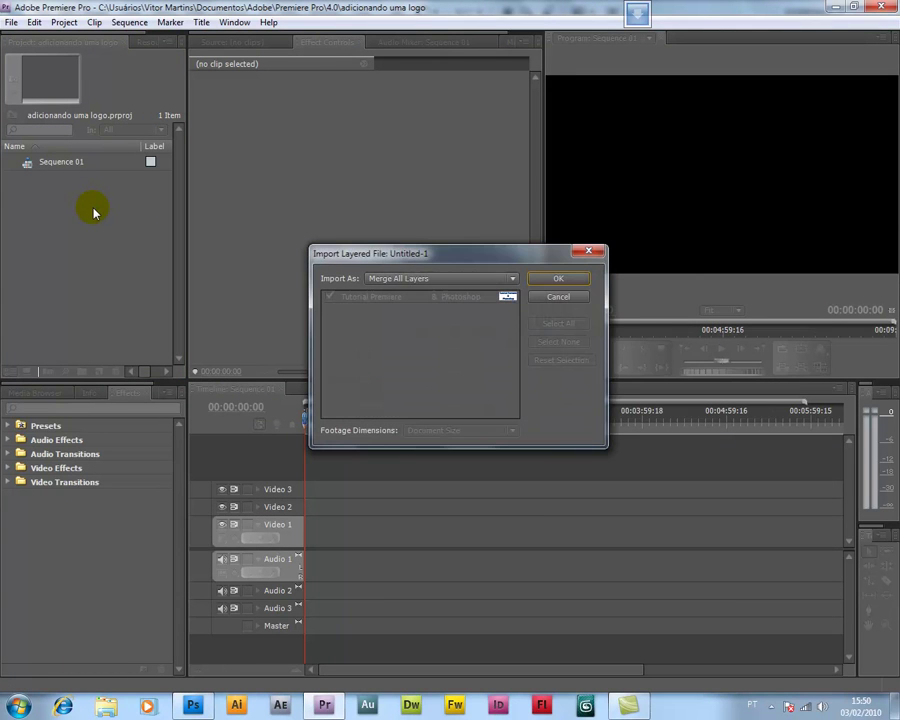
left_click(450, 279)
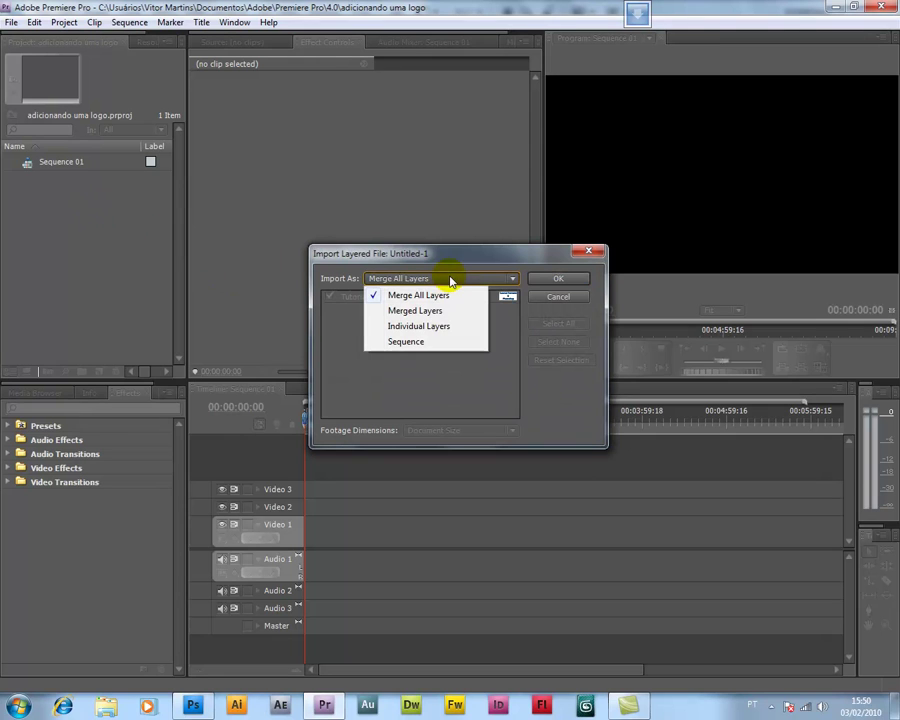
left_click(505, 281)
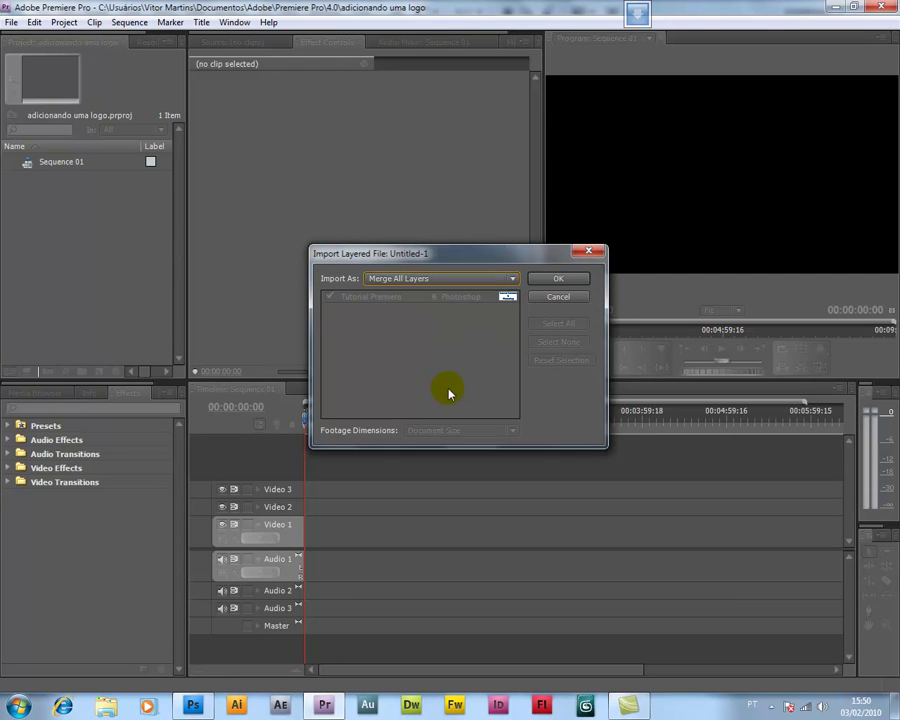
left_click(540, 284)
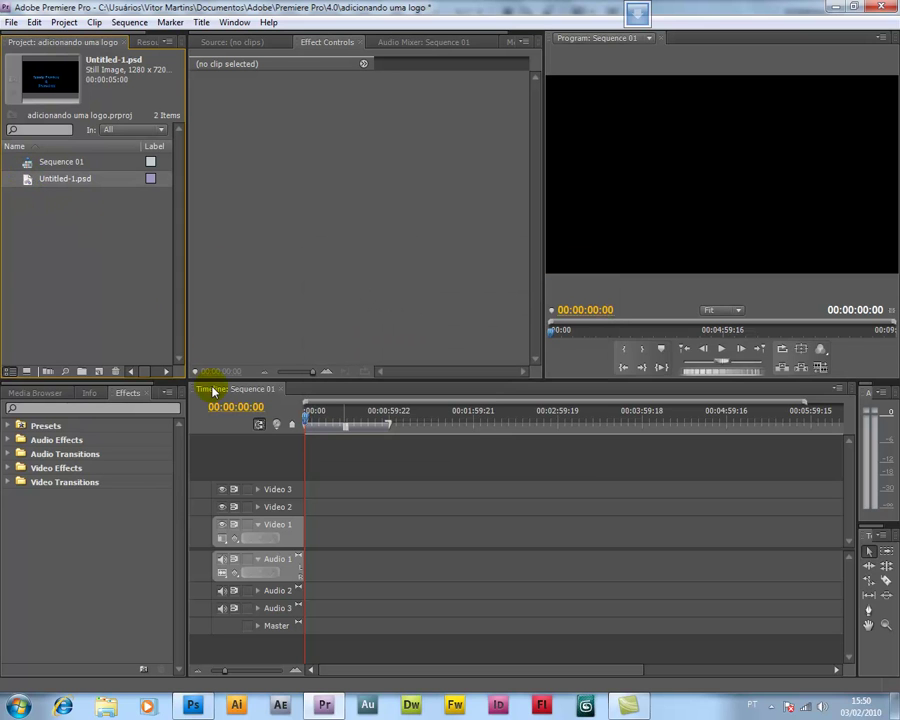
double_click(86, 268)
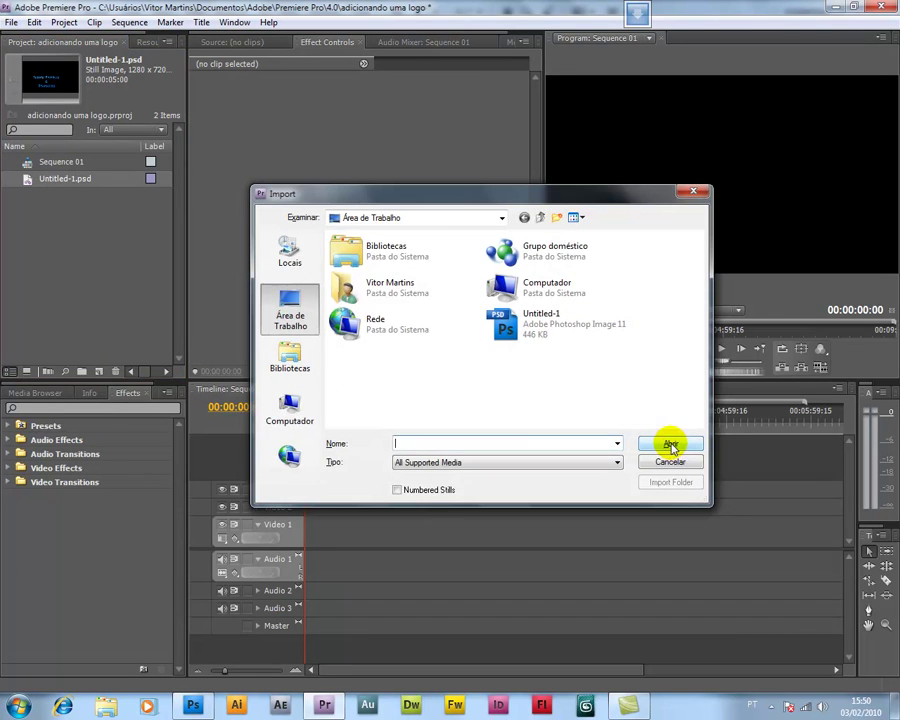
left_click(301, 430)
double_click(600, 285)
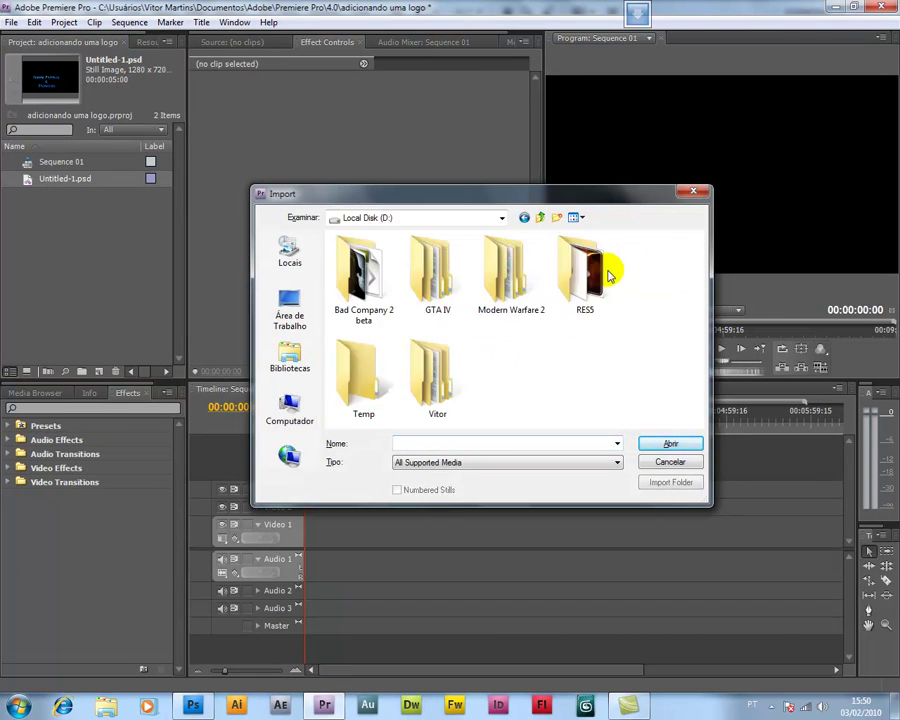
double_click(432, 374)
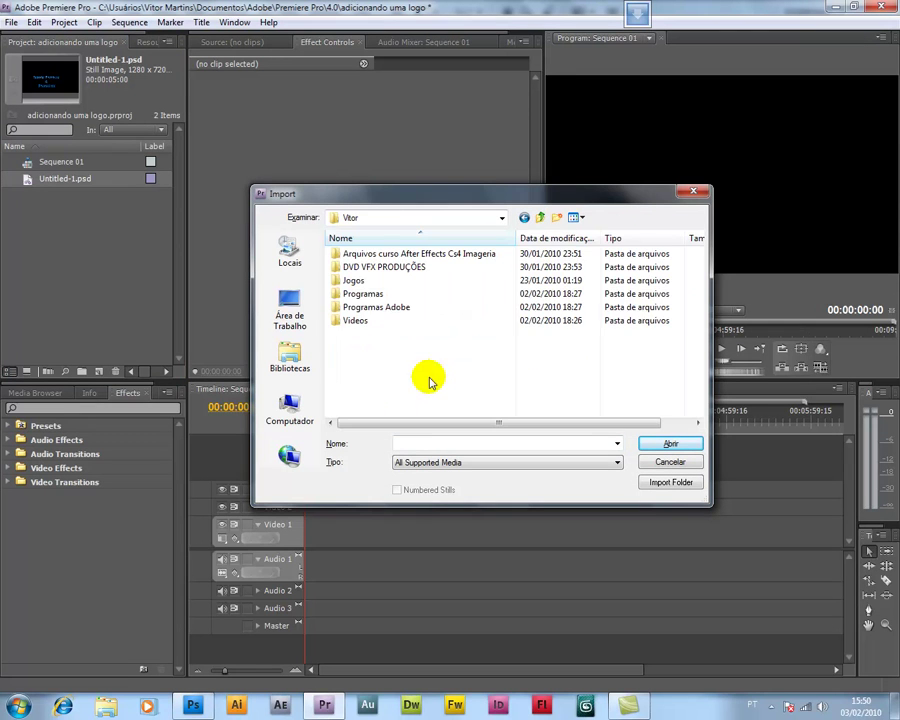
double_click(364, 316)
double_click(437, 282)
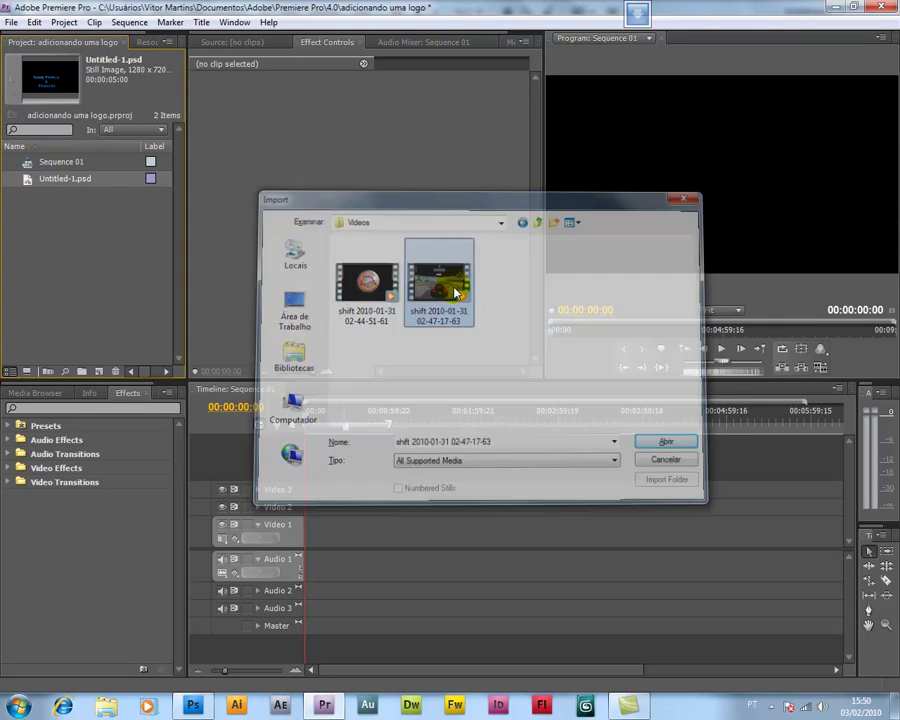
Place the imported shift video at the start of Sequence 01 on the Video 1 and Audio 1 tracks
left_click(50, 198)
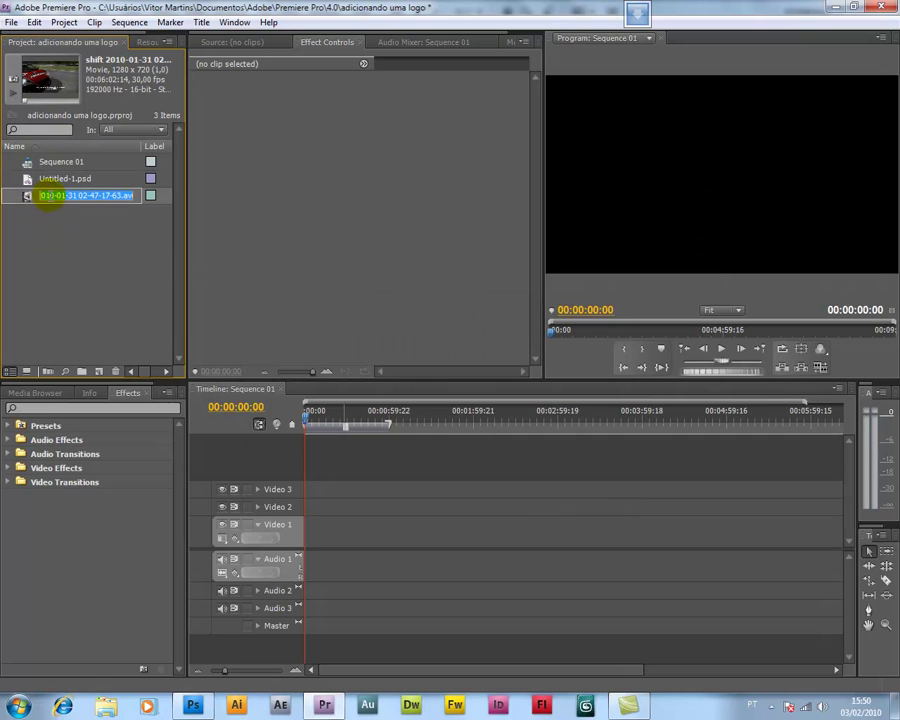
key("Return")
left_click_drag(40, 195, 300, 545)
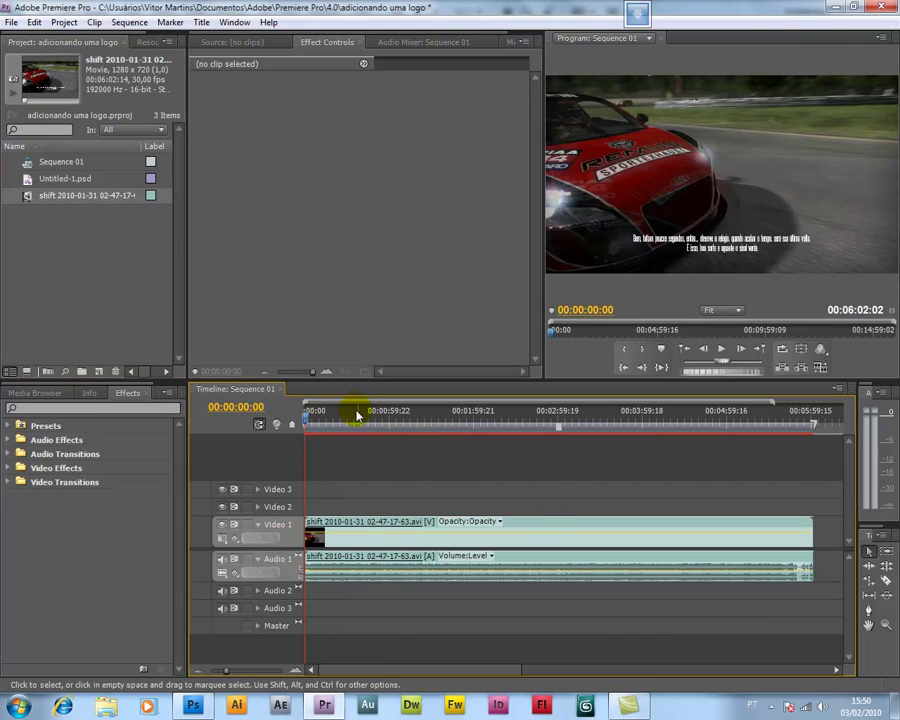
Unlink the shift clip's video and audio, and delete its audio from the Audio 1 track
right_click(366, 572)
mouse_move(372, 567)
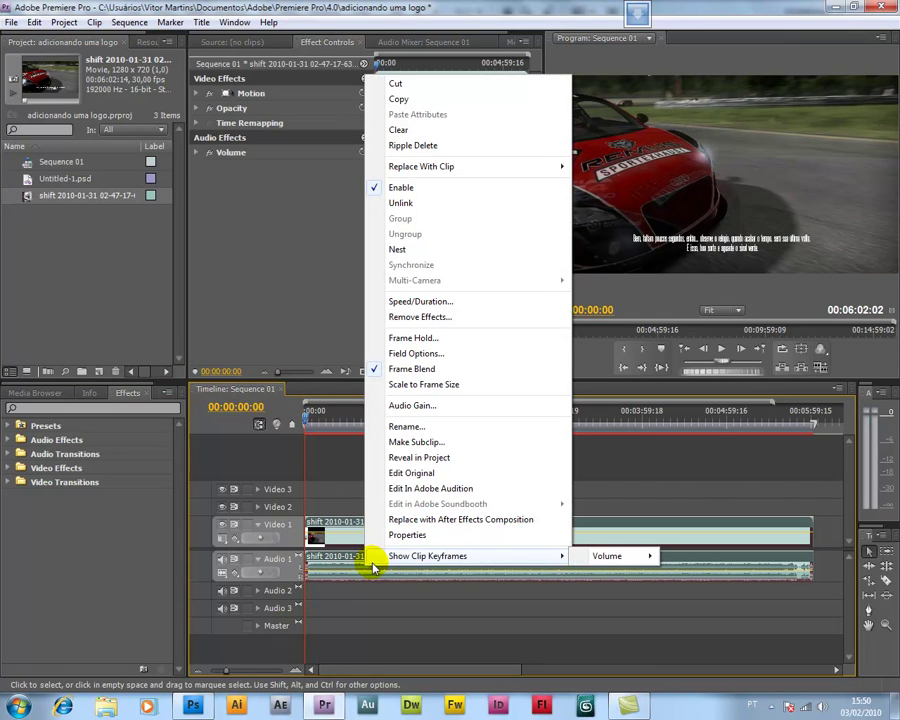
left_click(403, 205)
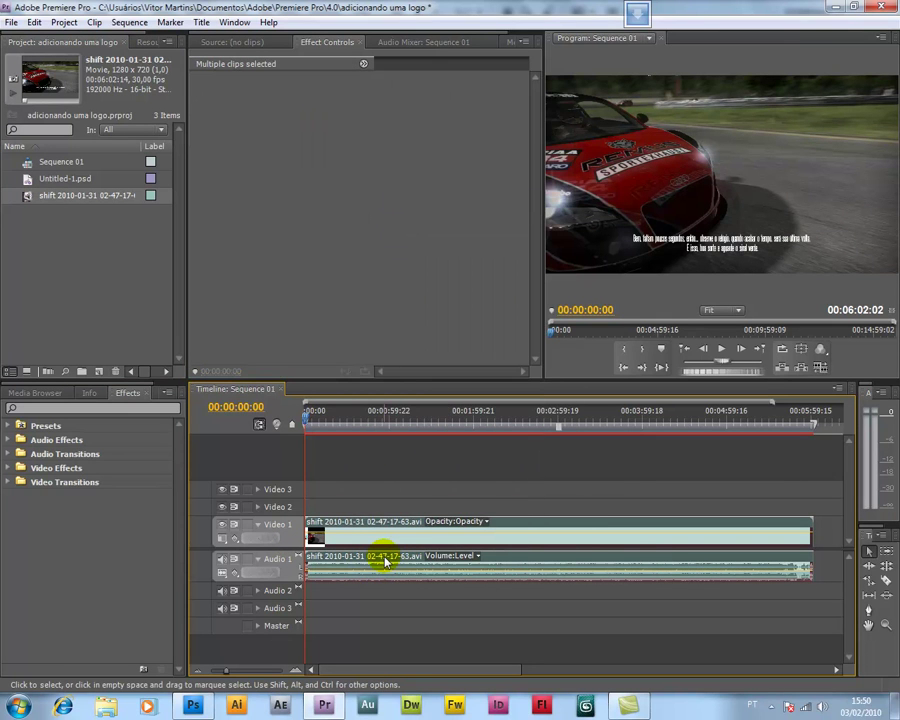
key("shift+2")
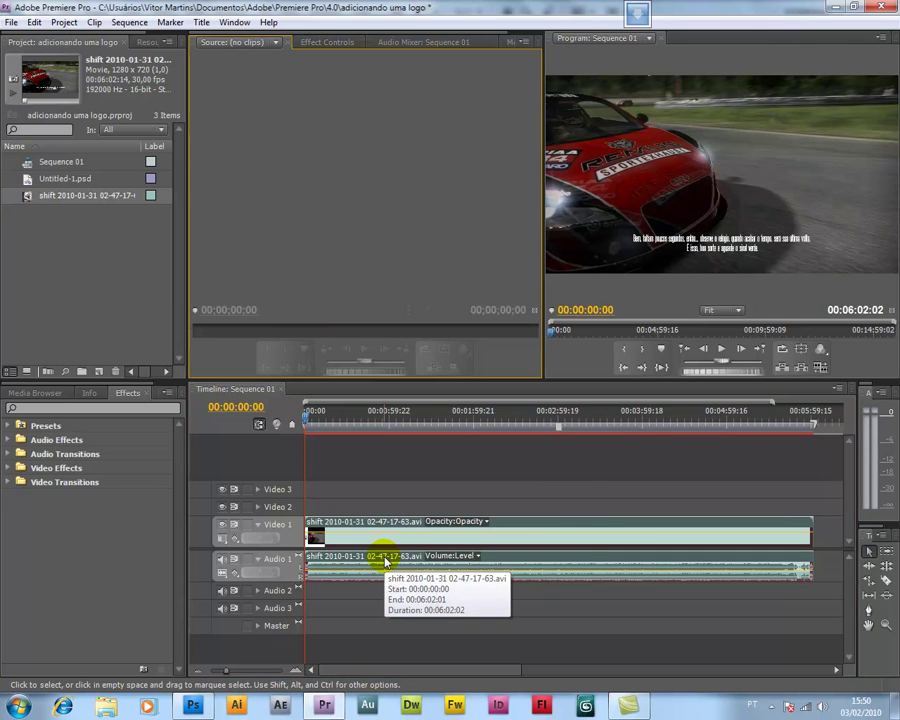
right_click(385, 562)
left_click(350, 598)
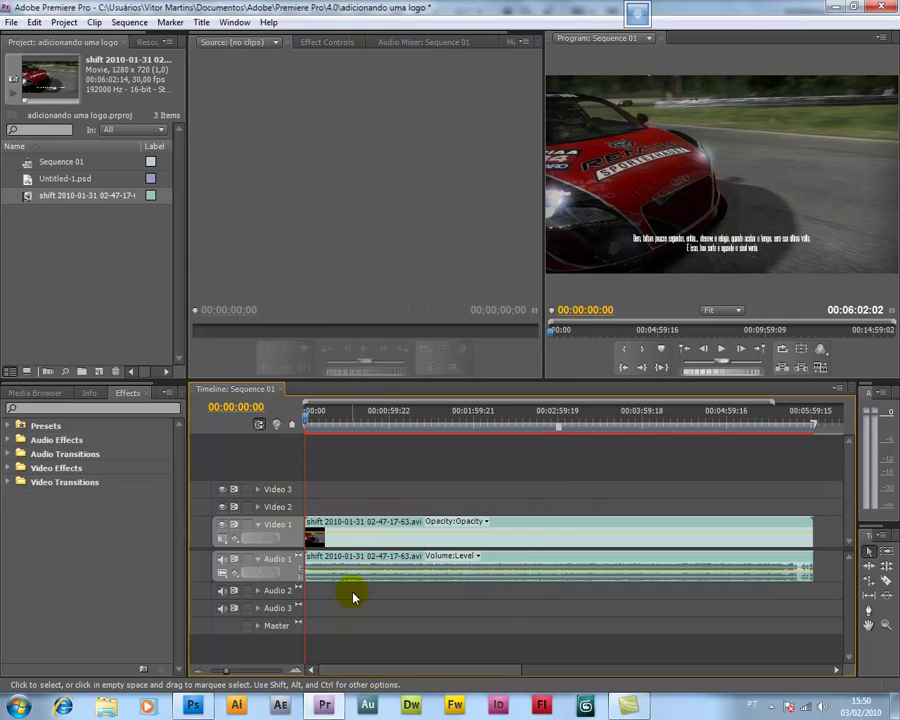
key("Delete")
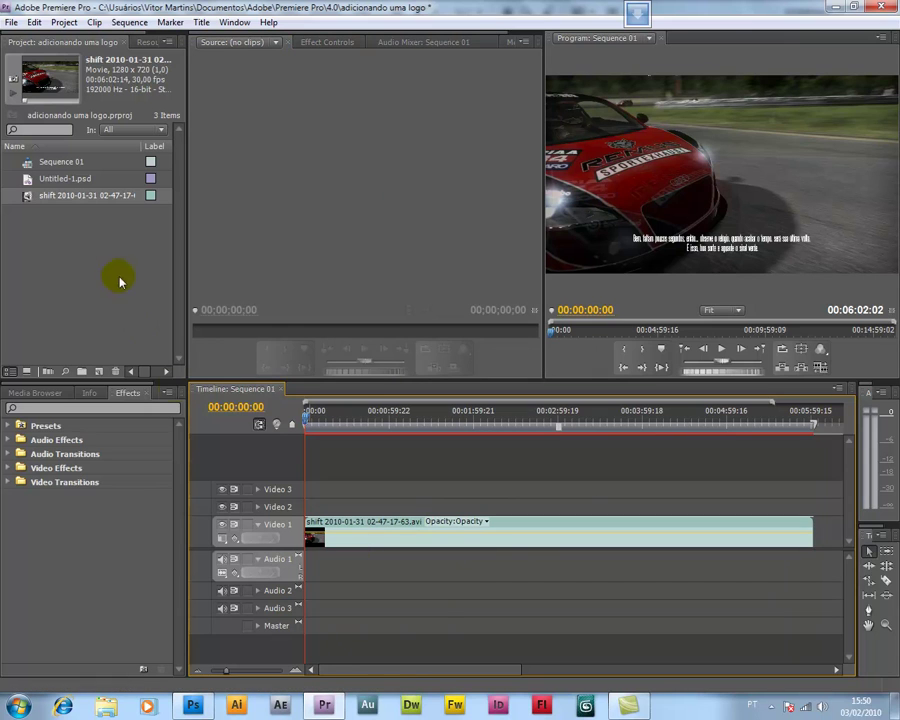
Place Untitled-1.psd on Video 2 above the shift clip and preview the overlay at 00:00:28:23
left_click(27, 181)
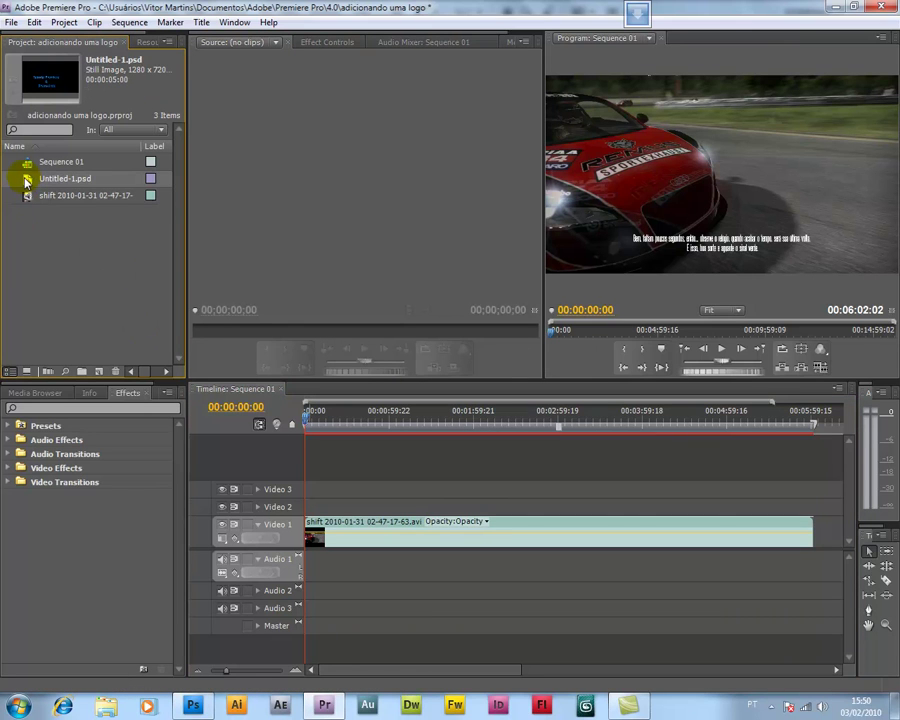
left_click_drag(32, 182, 386, 509)
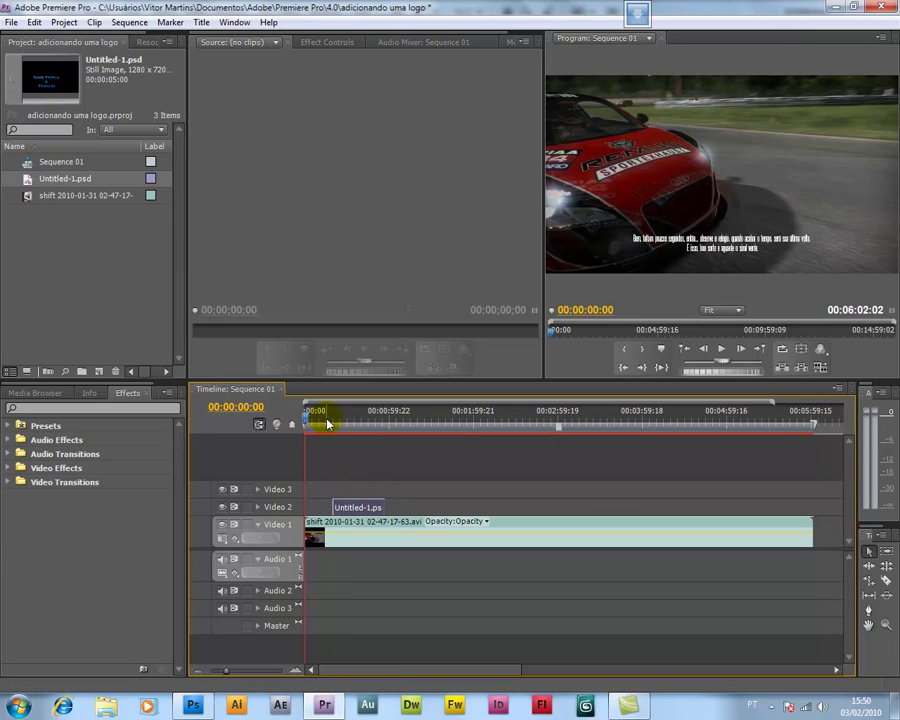
left_click_drag(337, 425, 346, 425)
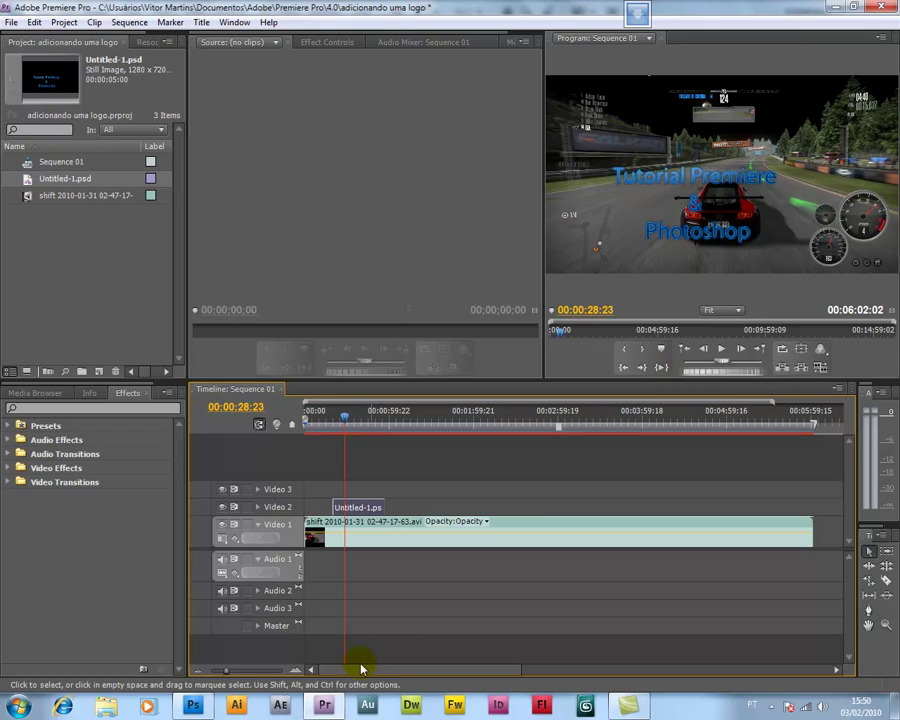
Switch to Illustrator and create a Video and Film document with HDV/HDTV 720 size and a red transparency grid
left_click(240, 708)
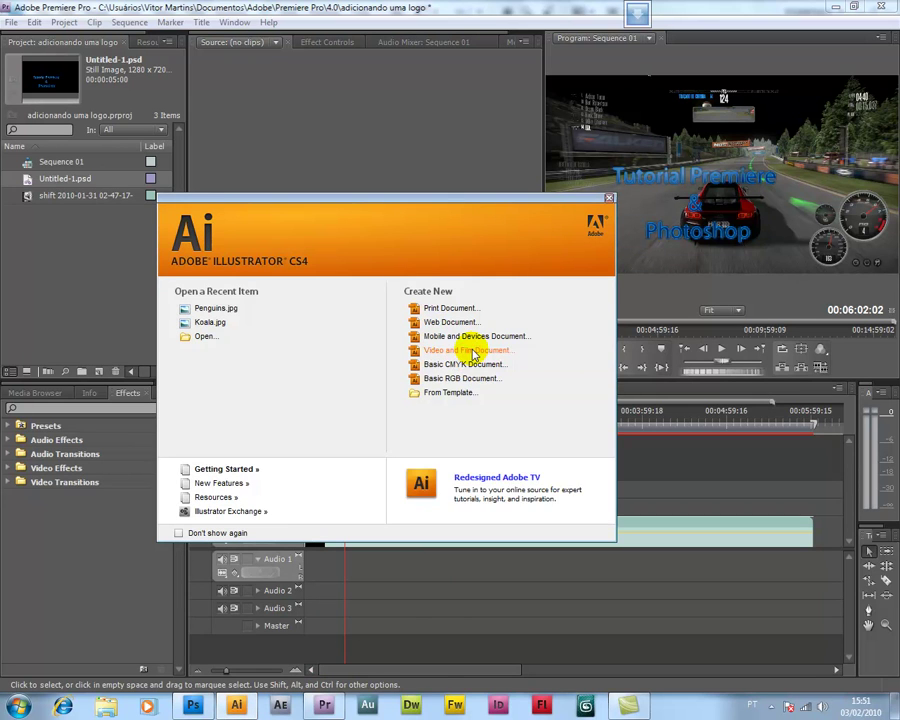
left_click(473, 355)
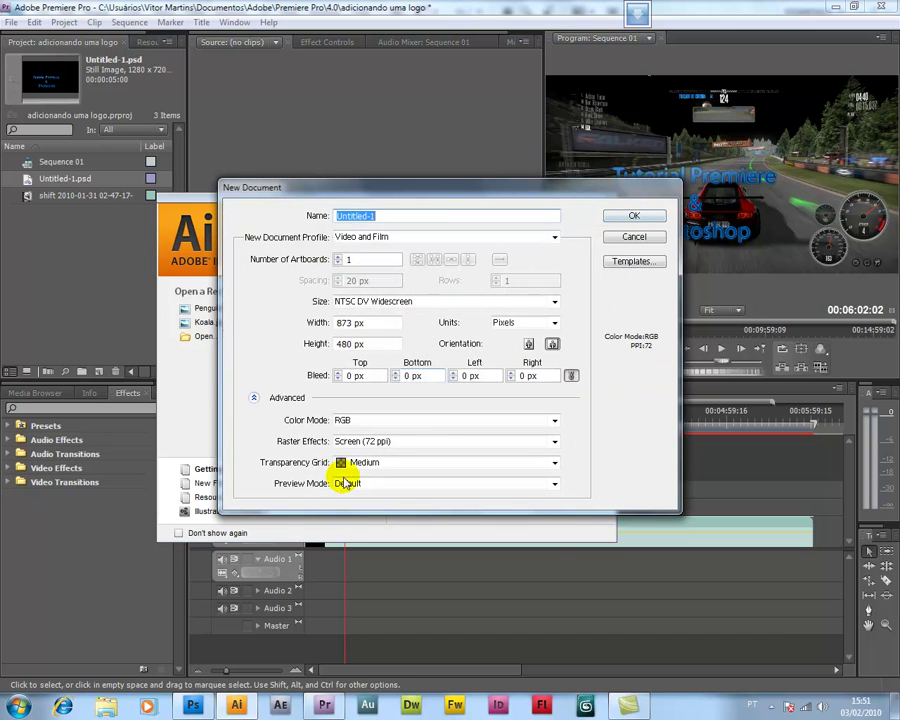
left_click(424, 464)
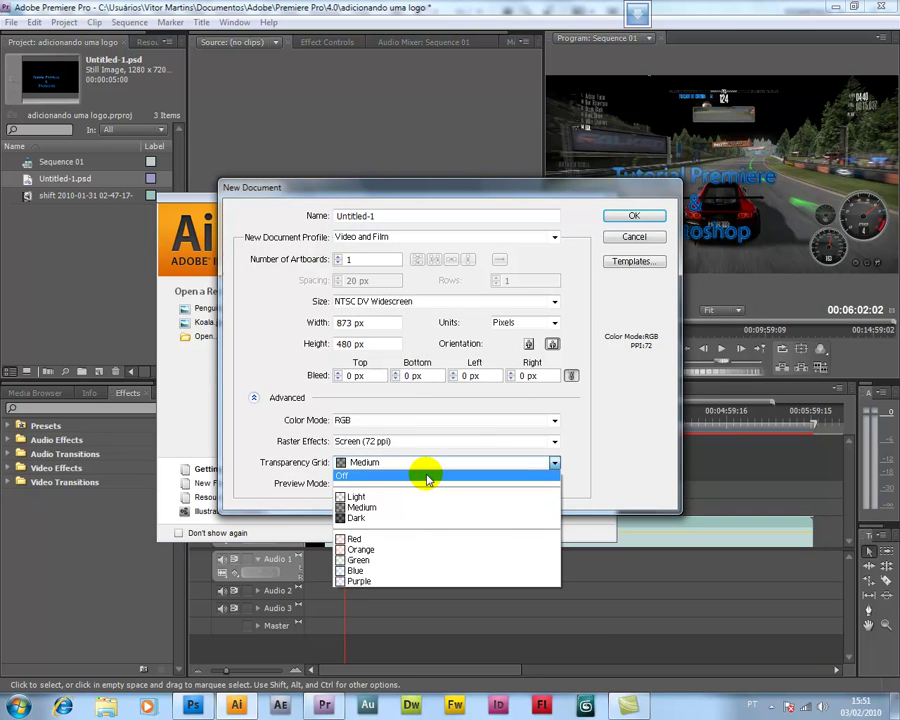
left_click(388, 541)
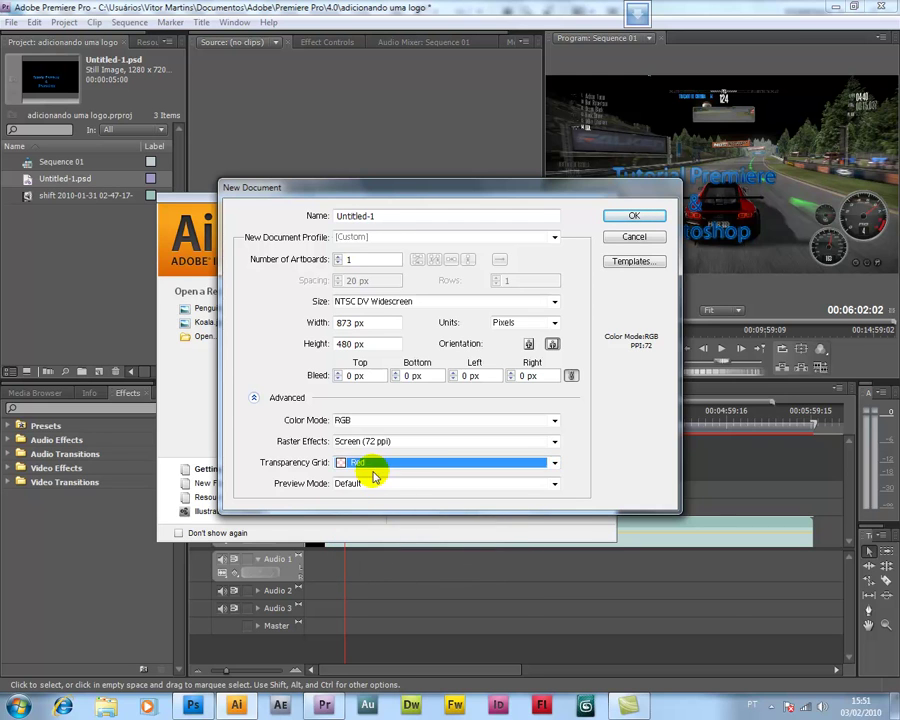
left_click(446, 302)
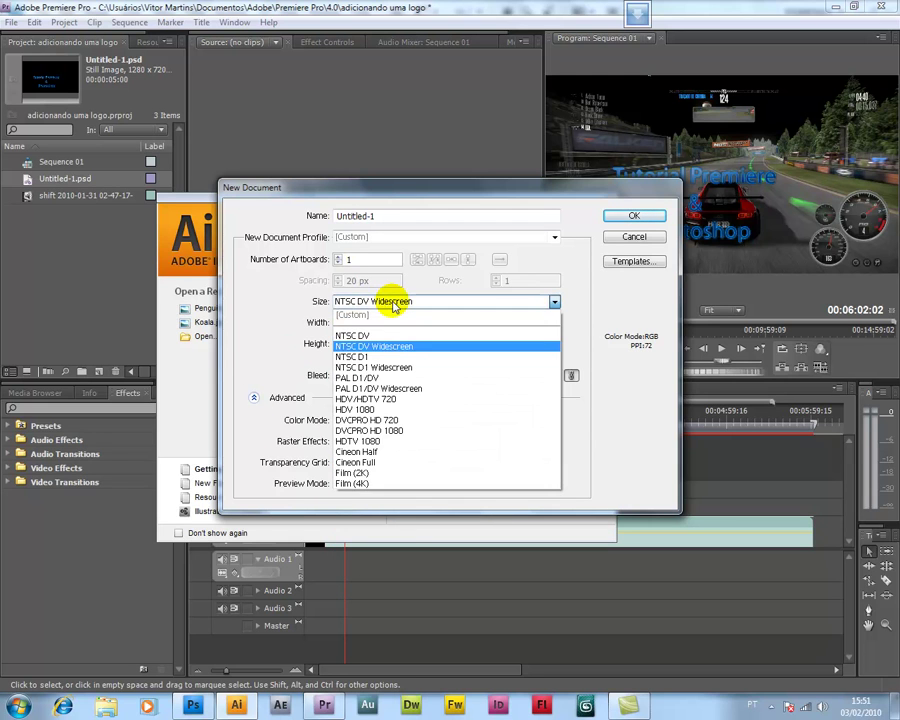
left_click(398, 400)
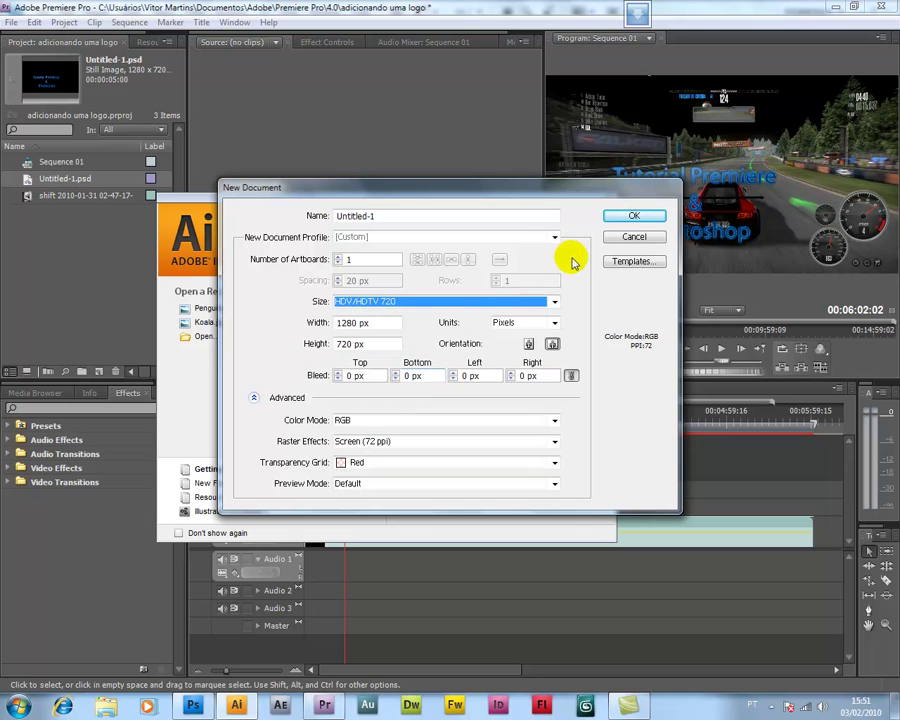
left_click(634, 216)
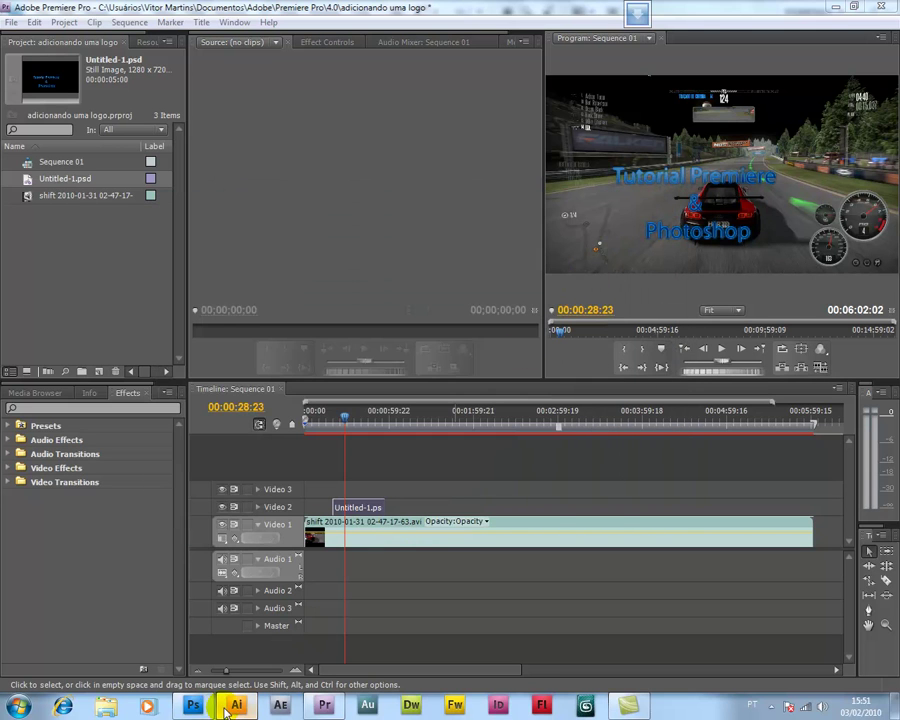
left_click(234, 706)
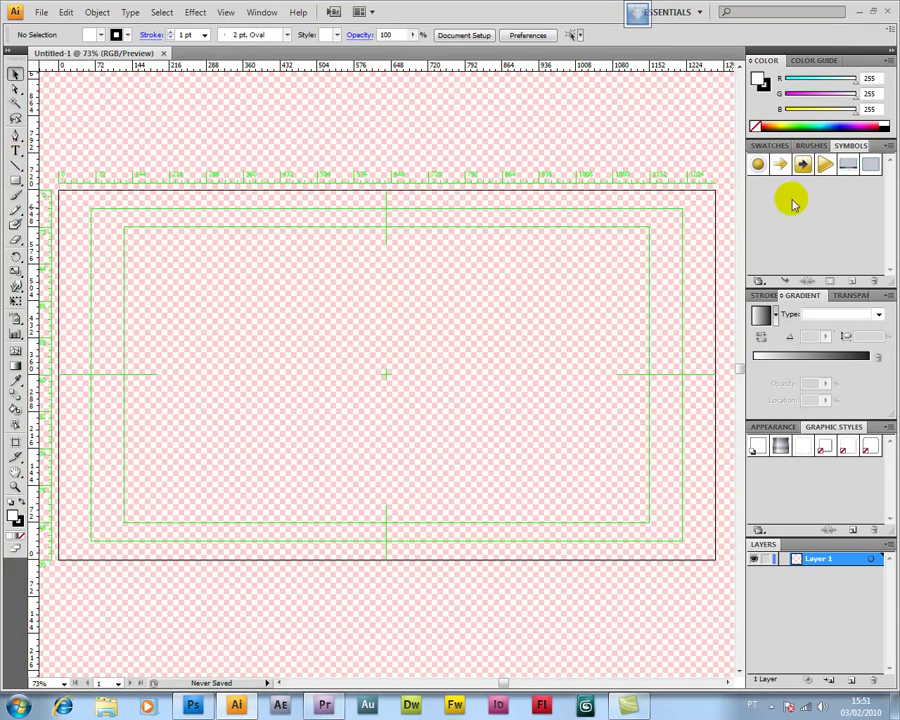
Place the Arrow Gold - Right symbol on the artboard and the Balloon 3 symbol from the Celebration library beside it
left_click_drag(772, 165, 293, 392)
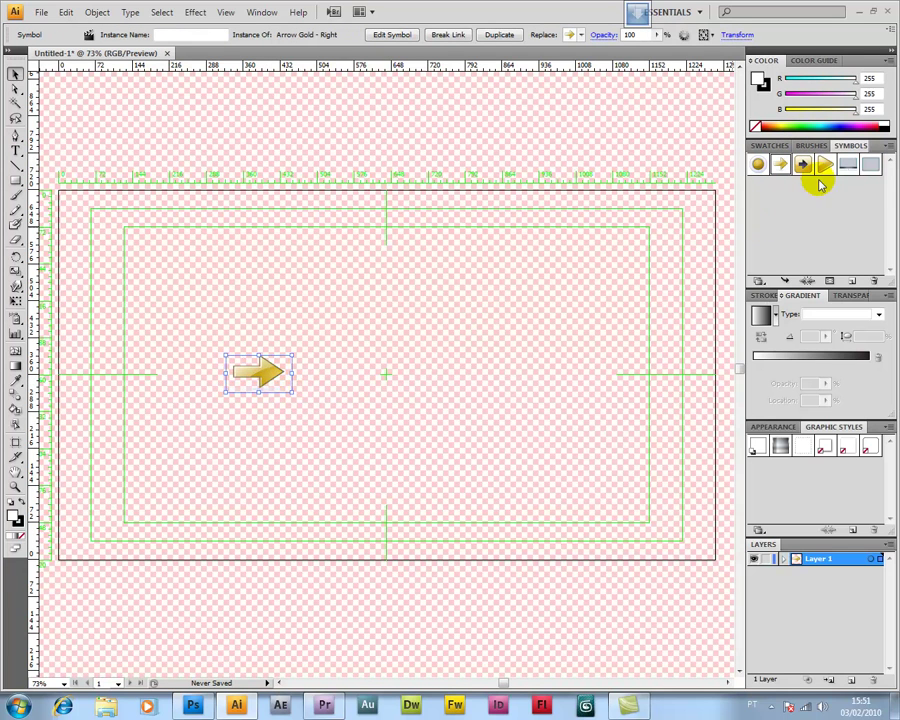
left_click(756, 281)
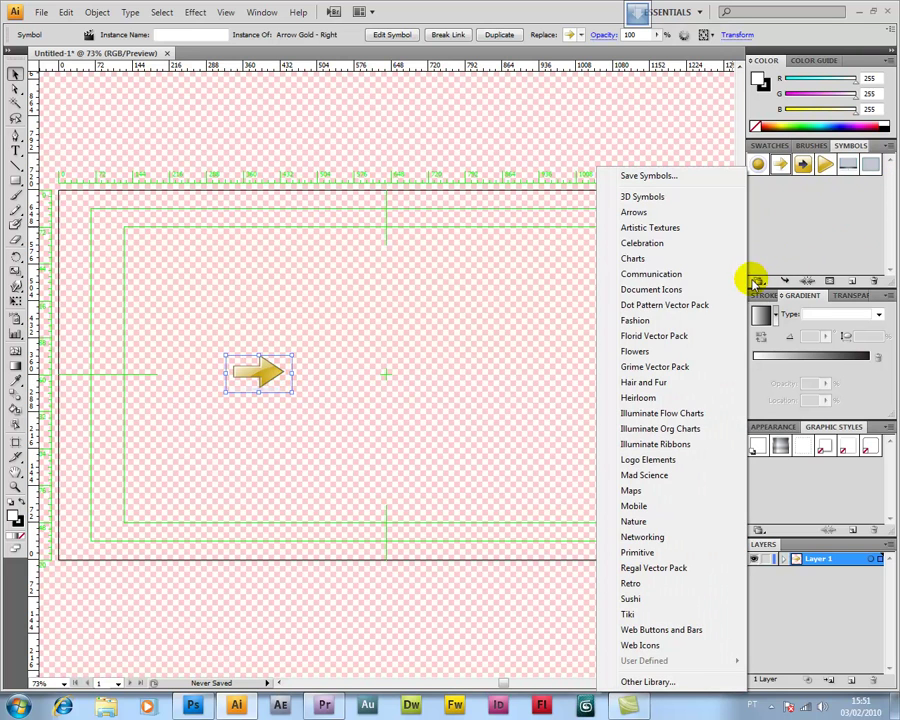
left_click(678, 248)
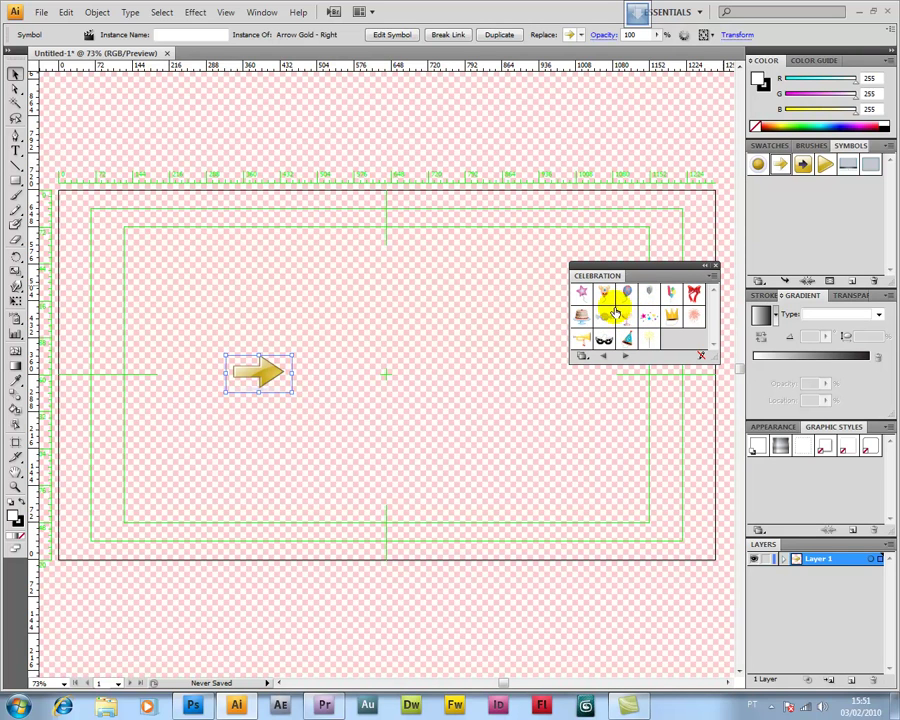
left_click_drag(627, 291, 357, 369)
left_click_drag(337, 327, 424, 355)
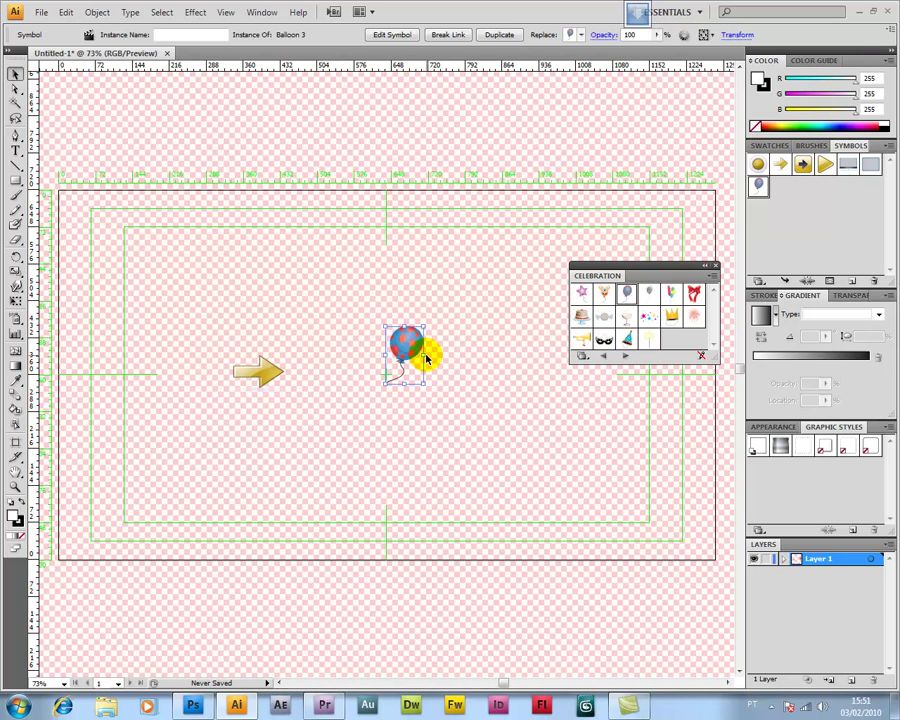
Duplicate the balloon several times, arrange the copies into a cluster near the artboard's center, and collapse the Celebration library
key("ctrl+v")
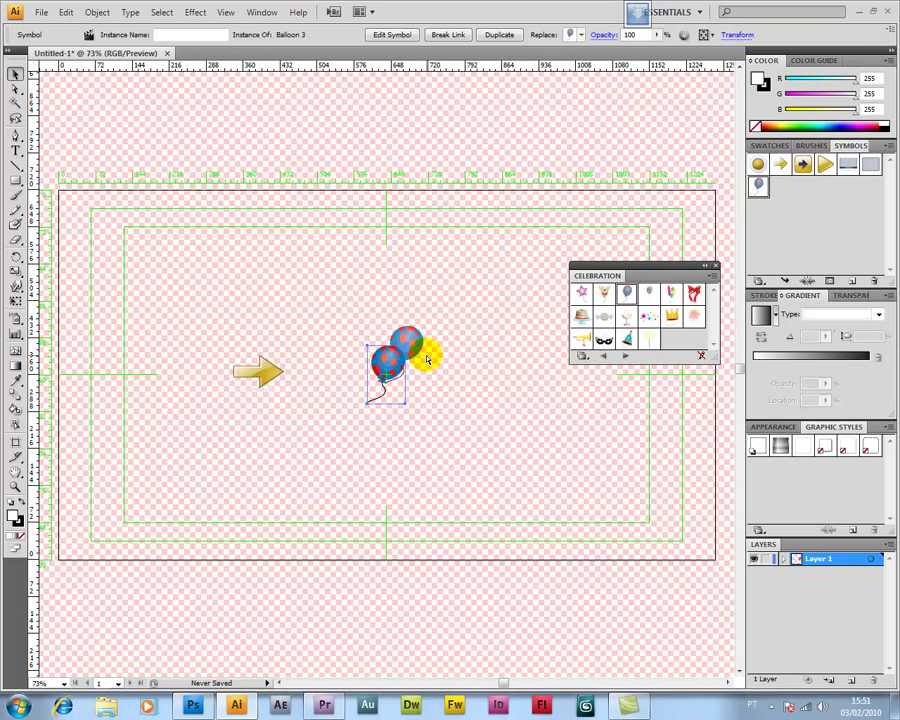
left_click_drag(427, 358, 428, 322)
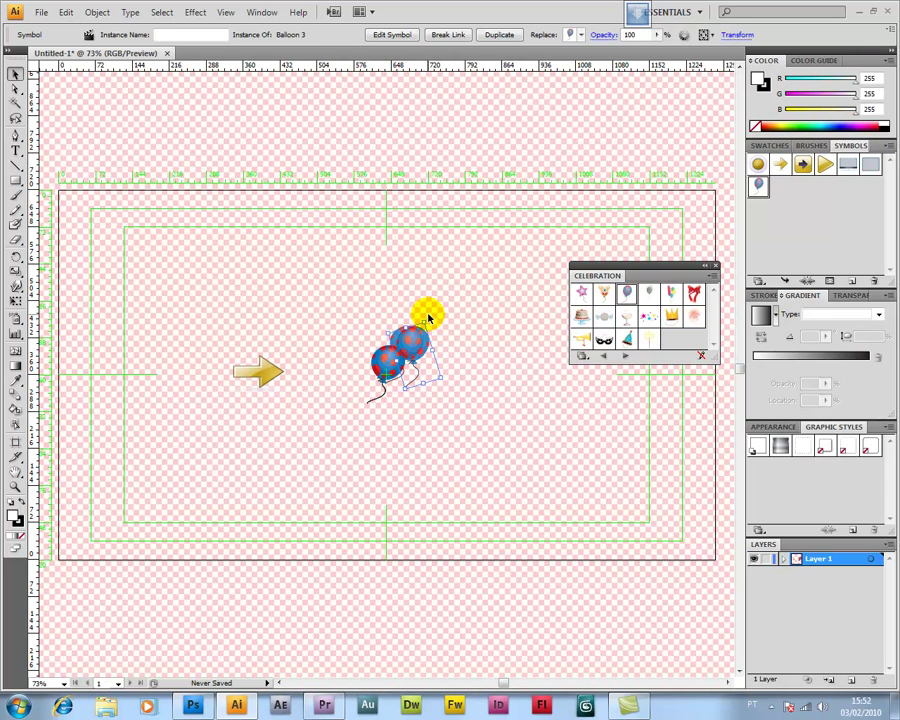
left_click(430, 318)
left_click(410, 346)
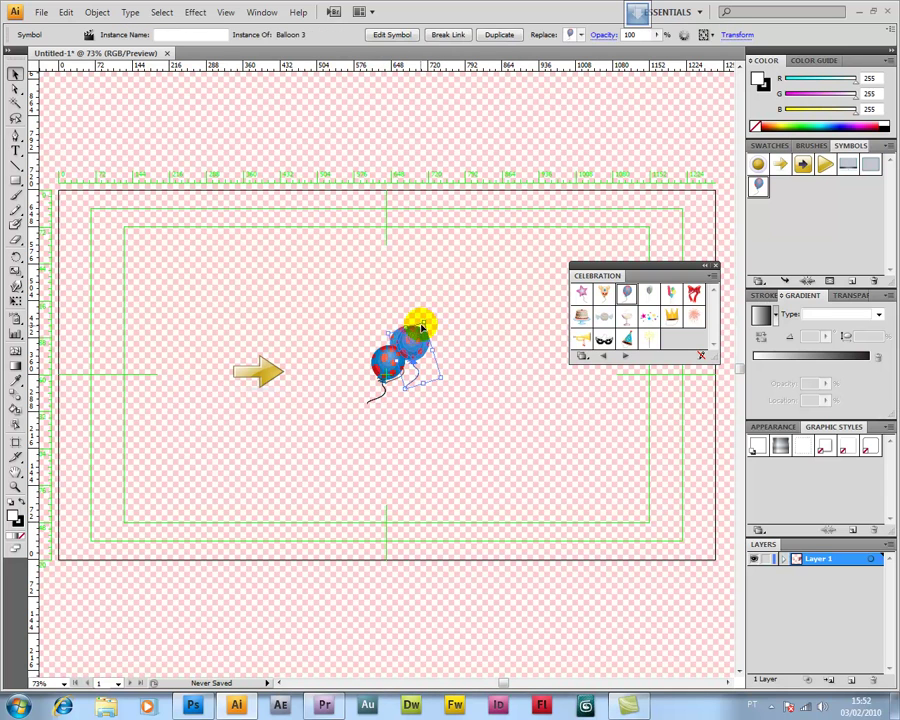
left_click_drag(427, 318, 432, 346)
left_click(396, 360)
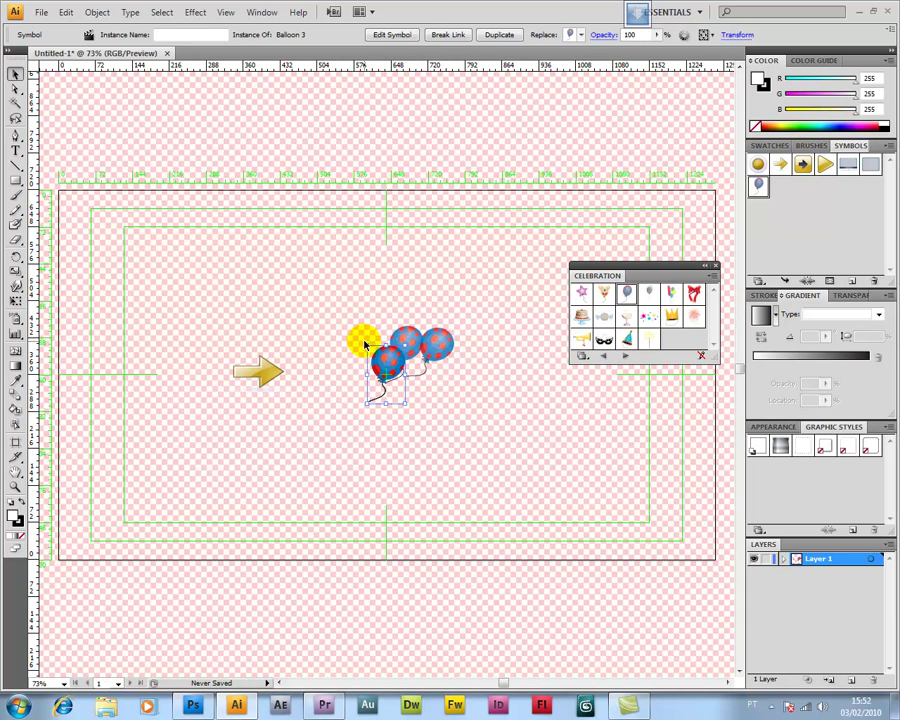
left_click_drag(366, 341, 428, 352)
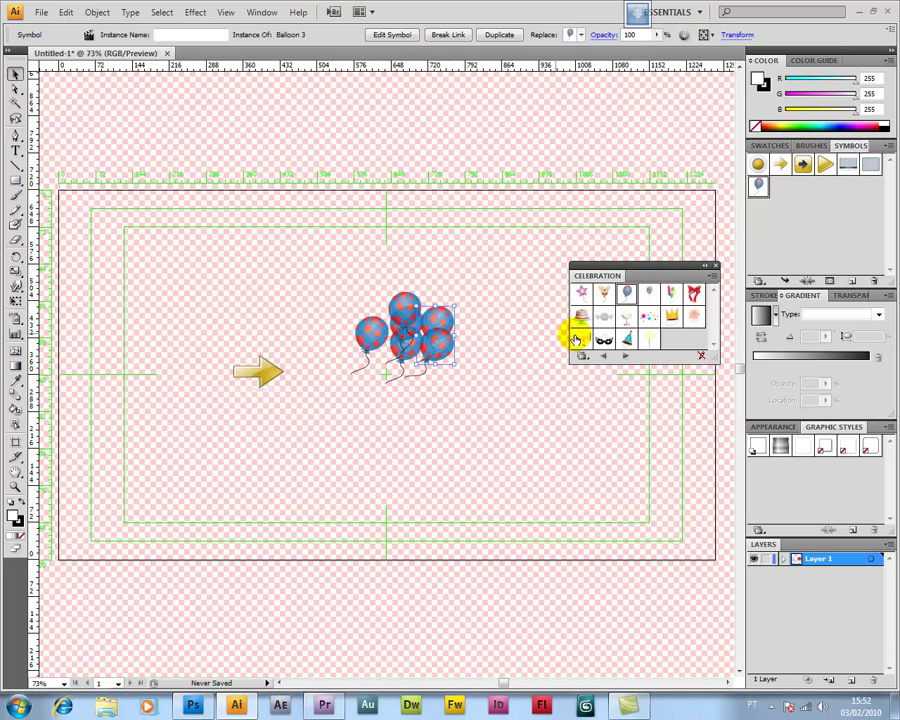
left_click(705, 265)
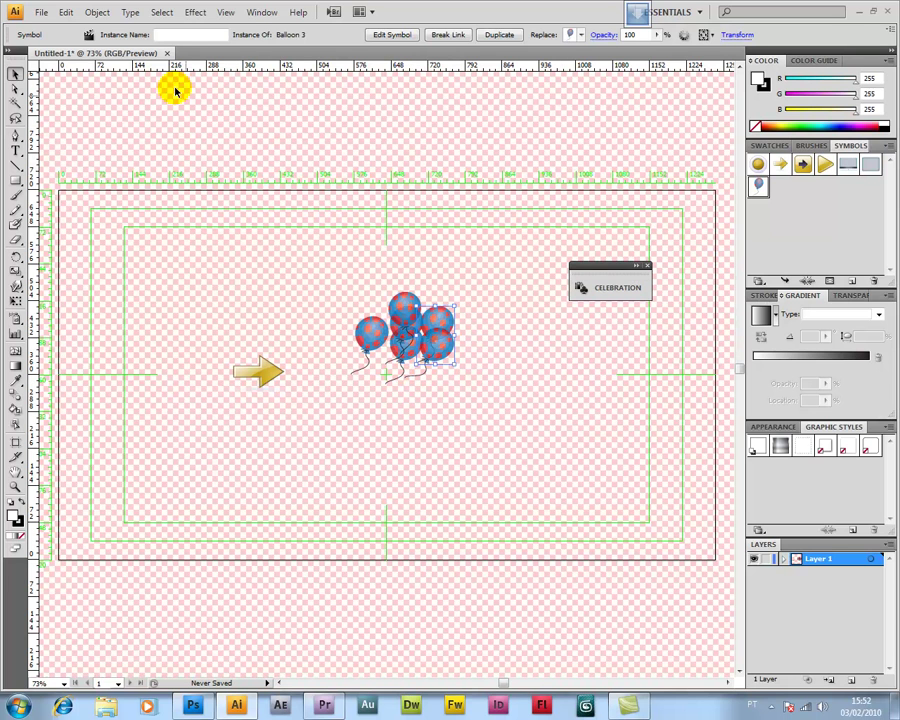
Save the artwork to the desktop as Untitled-1 in Adobe Illustrator (*.AI) format, using the Illustrator CS4 version
left_click(40, 12)
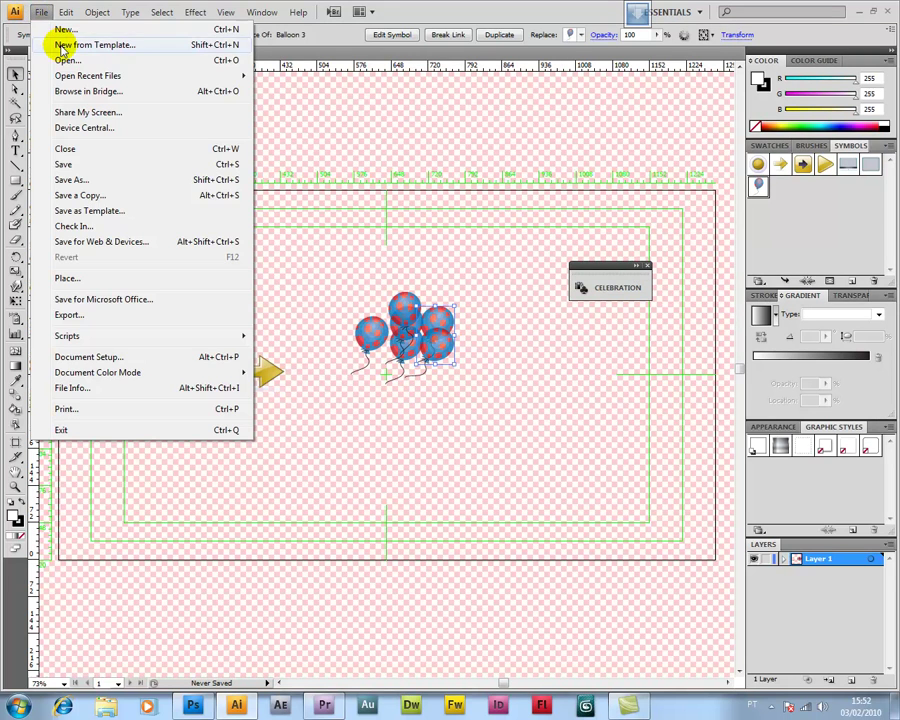
left_click(98, 180)
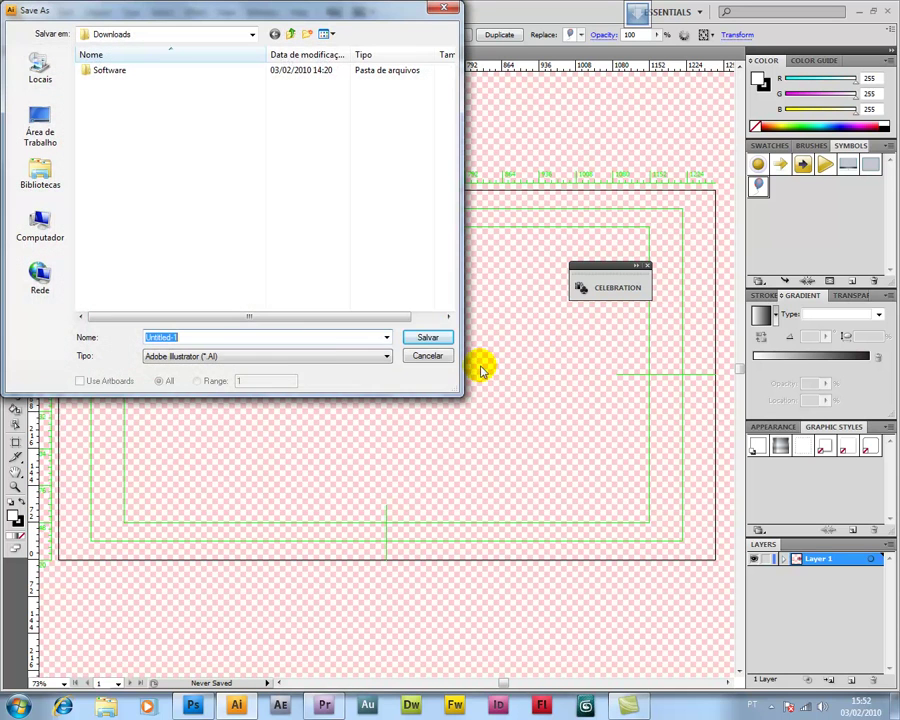
left_click(271, 359)
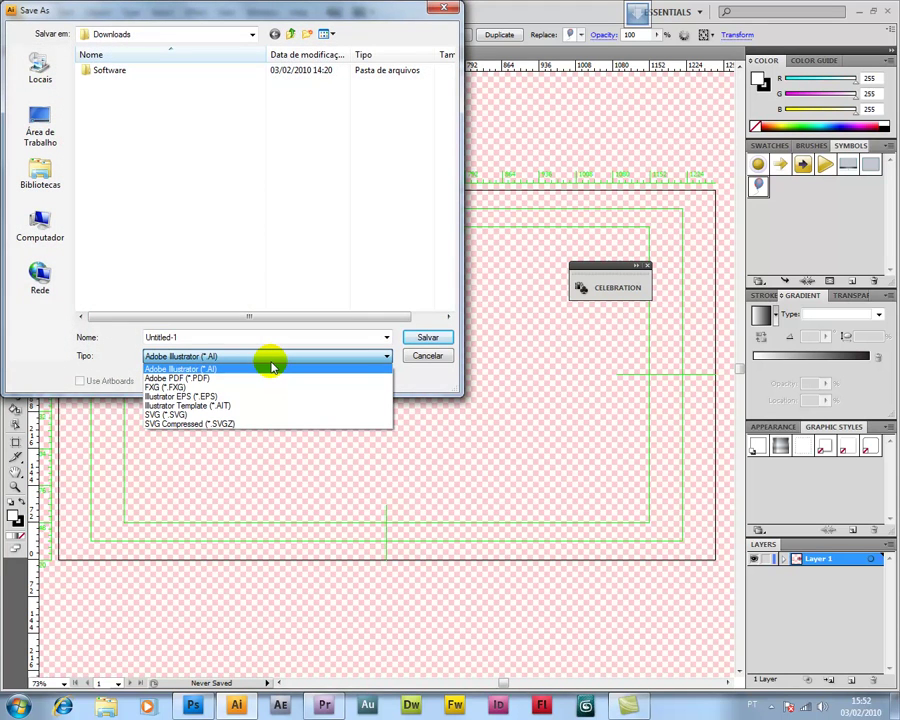
left_click(221, 369)
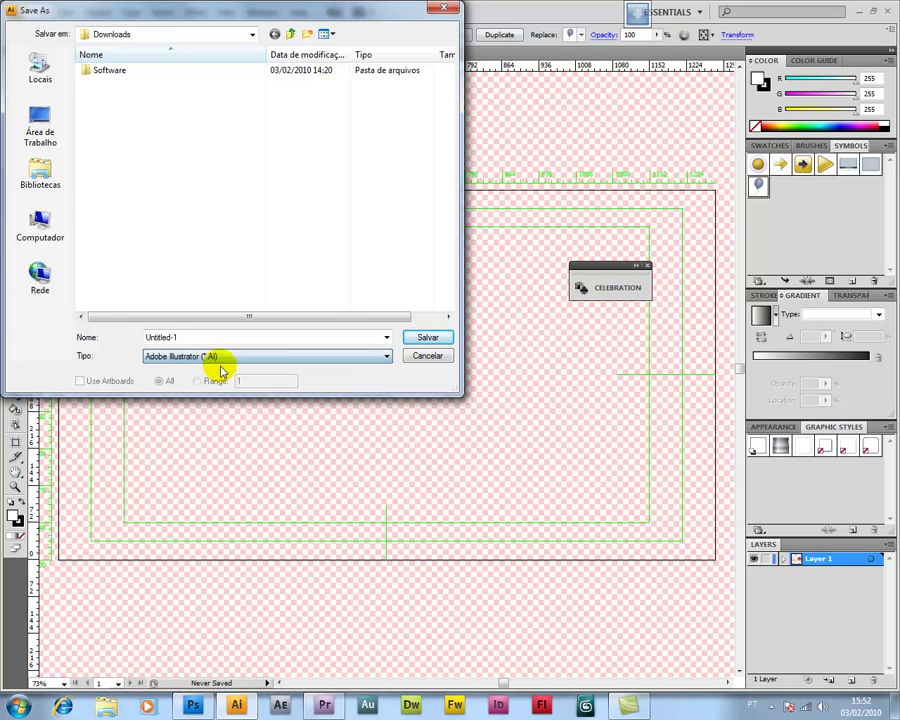
left_click(48, 160)
left_click(40, 132)
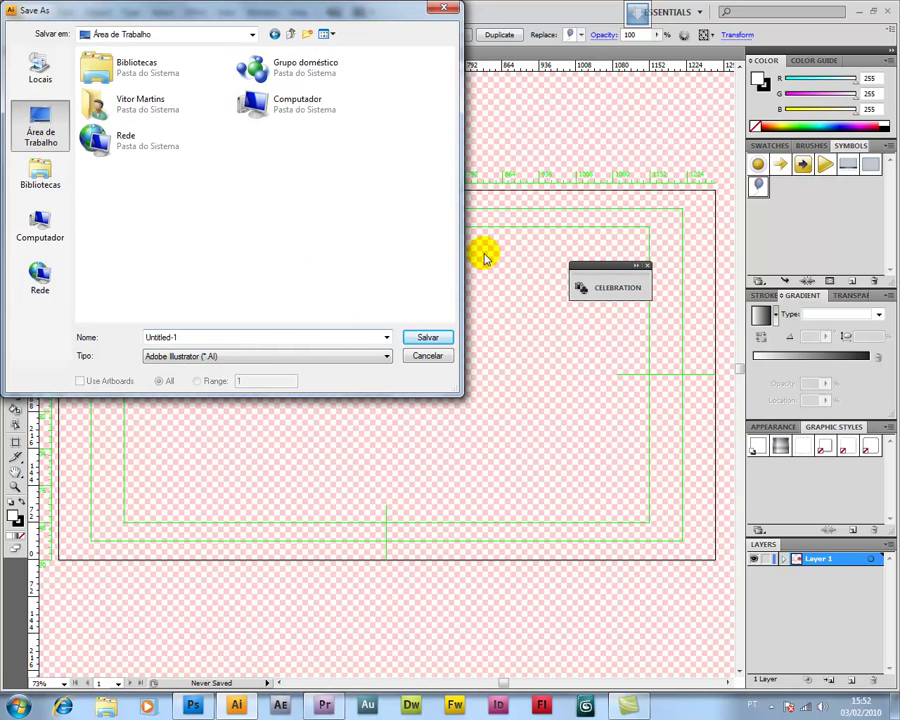
left_click(426, 340)
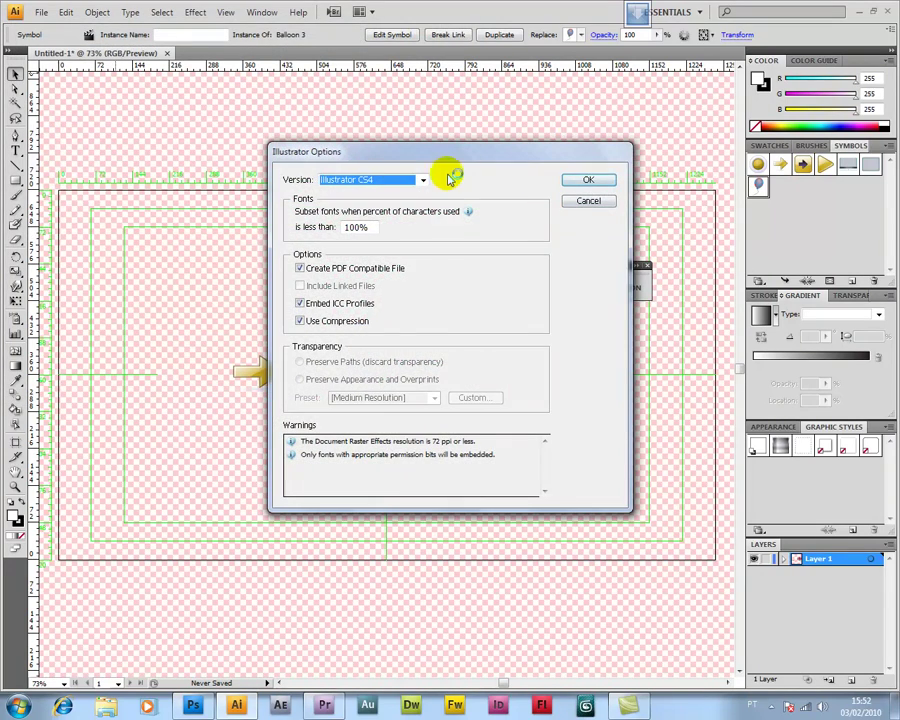
left_click(598, 180)
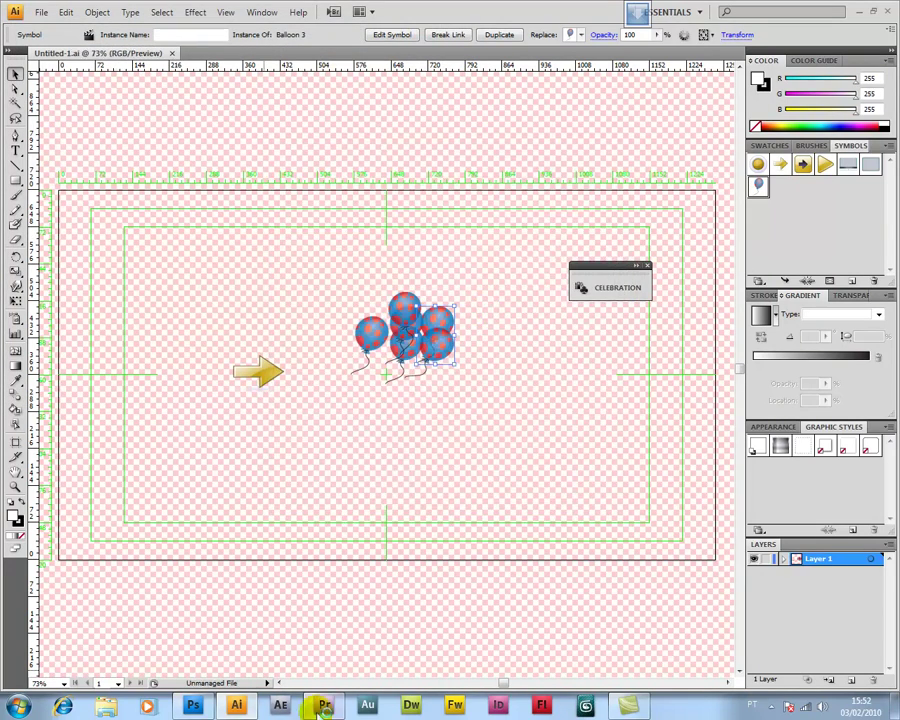
Switch to Premiere Pro, import Untitled-1.ai from the desktop, and place it on Video 3 directly above the Untitled-1.psd clip
left_click(322, 703)
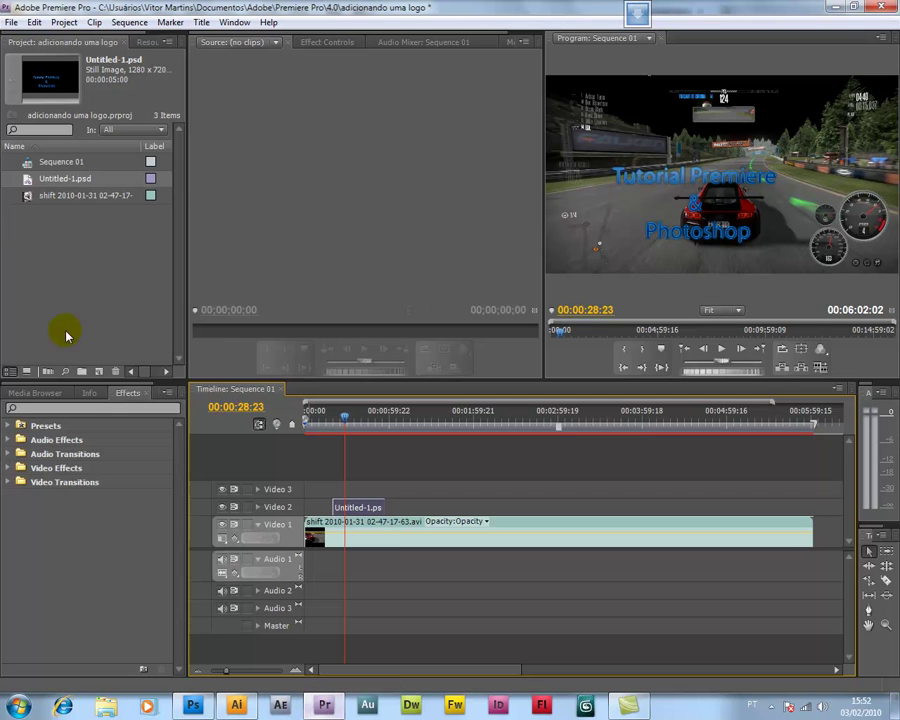
key("ctrl+i")
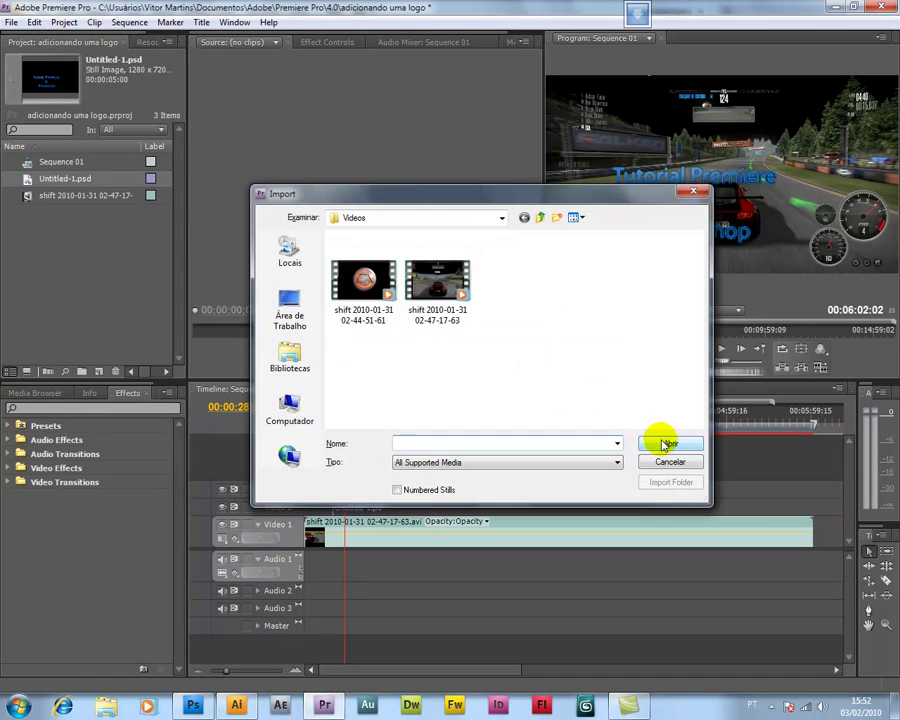
left_click(292, 316)
double_click(595, 331)
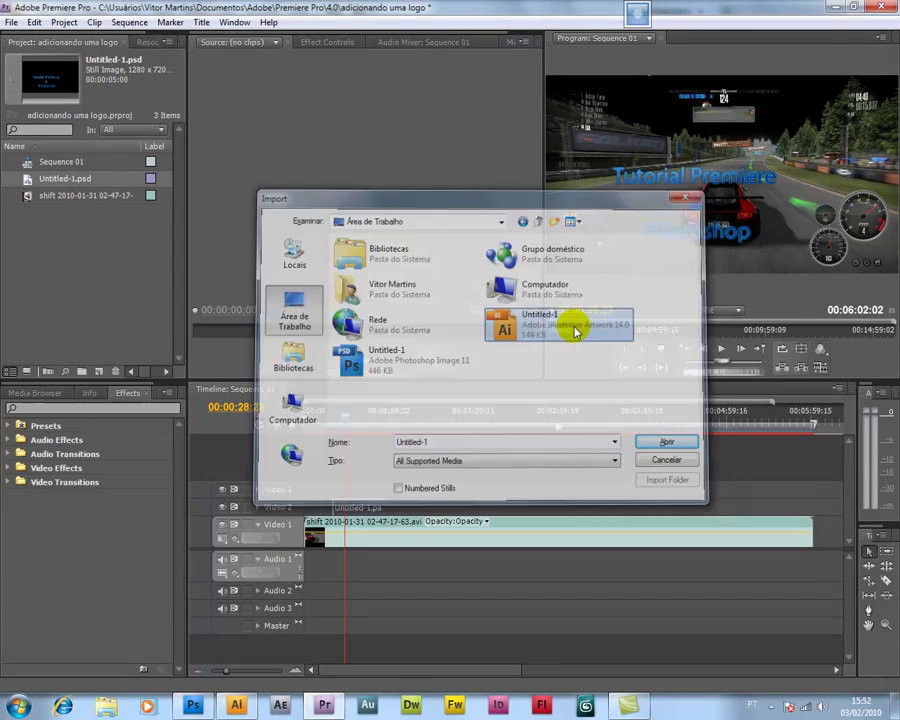
left_click_drag(28, 210, 382, 487)
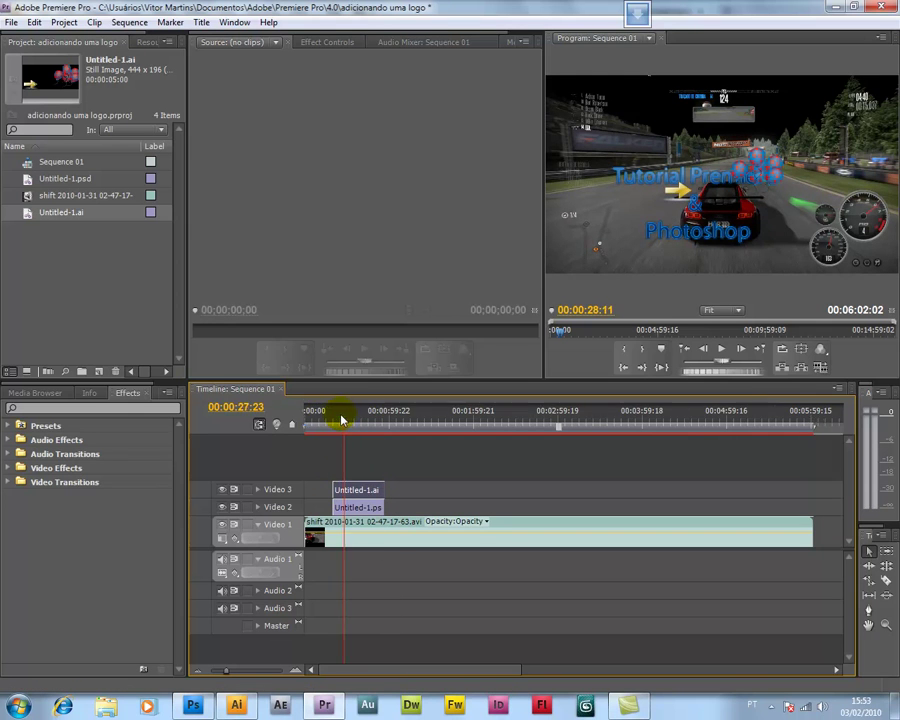
Split the shift clip on Video 1 at 00:01:14:22 and delete the part after the cut, previewing the overlays at 00:00:37:11
left_click_drag(333, 417, 396, 394)
key("ctrl+k")
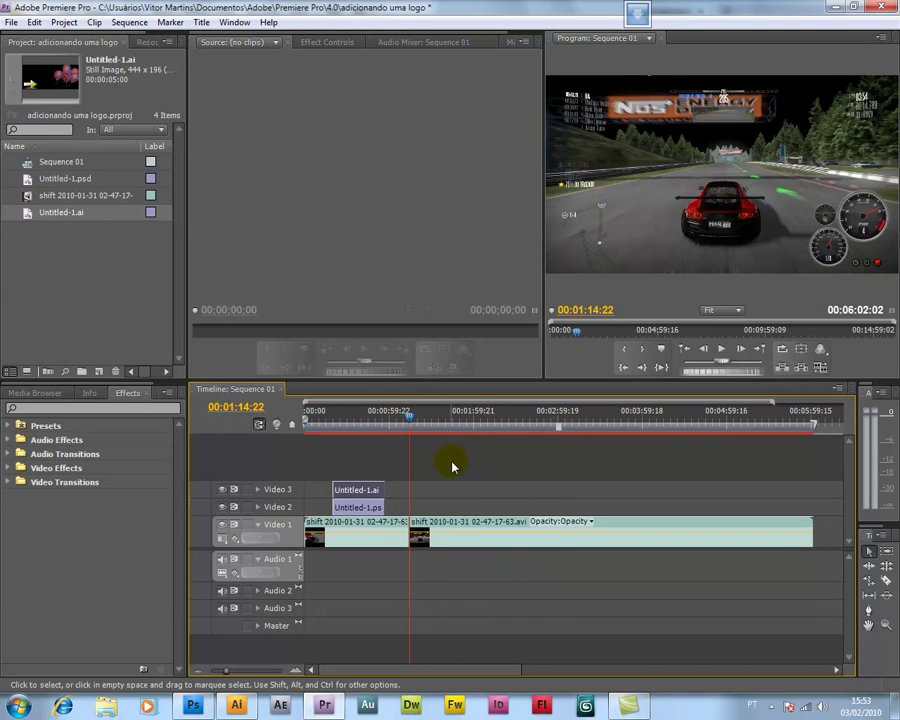
left_click(462, 534)
key("Delete")
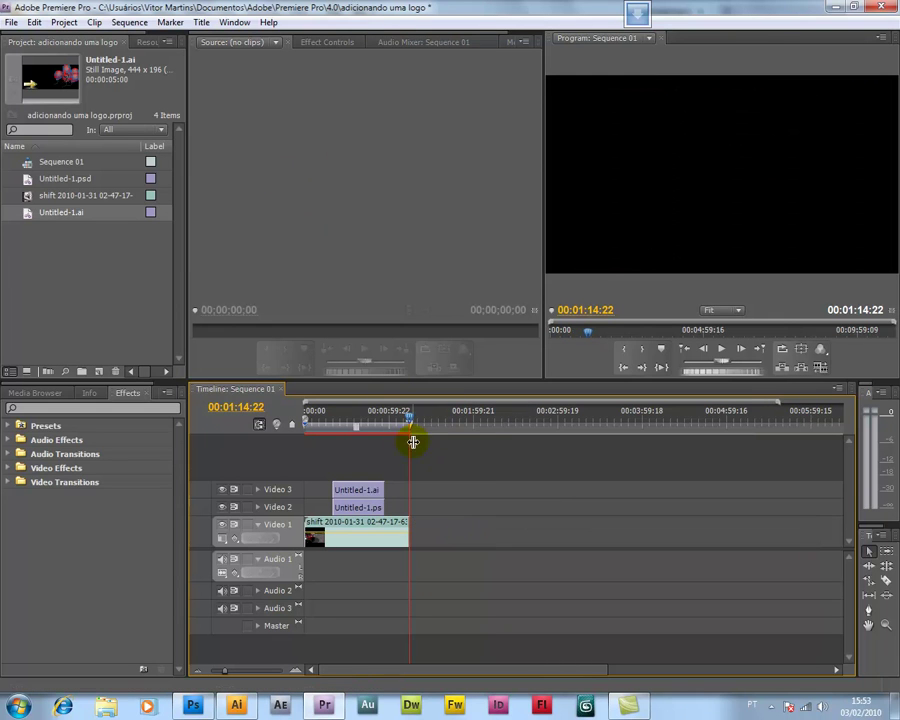
left_click_drag(378, 412, 358, 418)
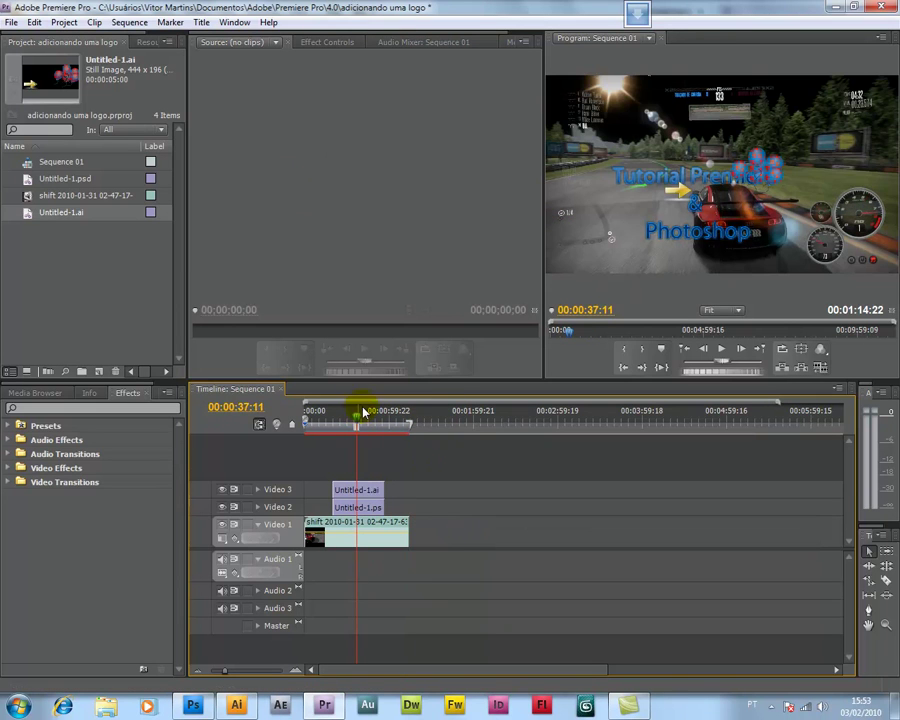